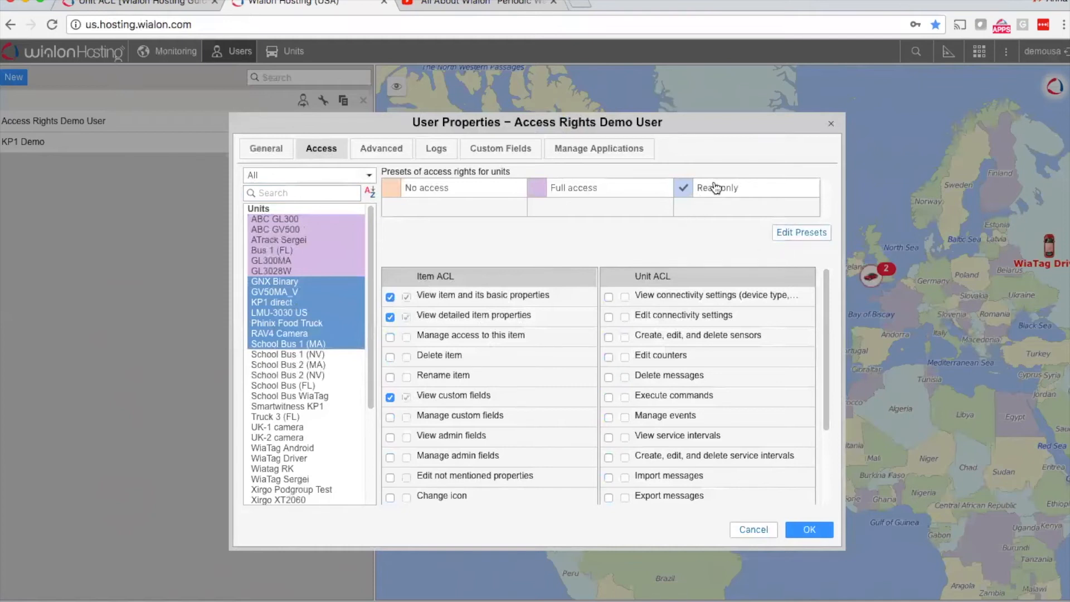
Step: Edit the Read only unit preset, enabling View connectivity settings and renaming the preset "Demo access"
{"action": "left_click", "coordinate": [809, 235]}
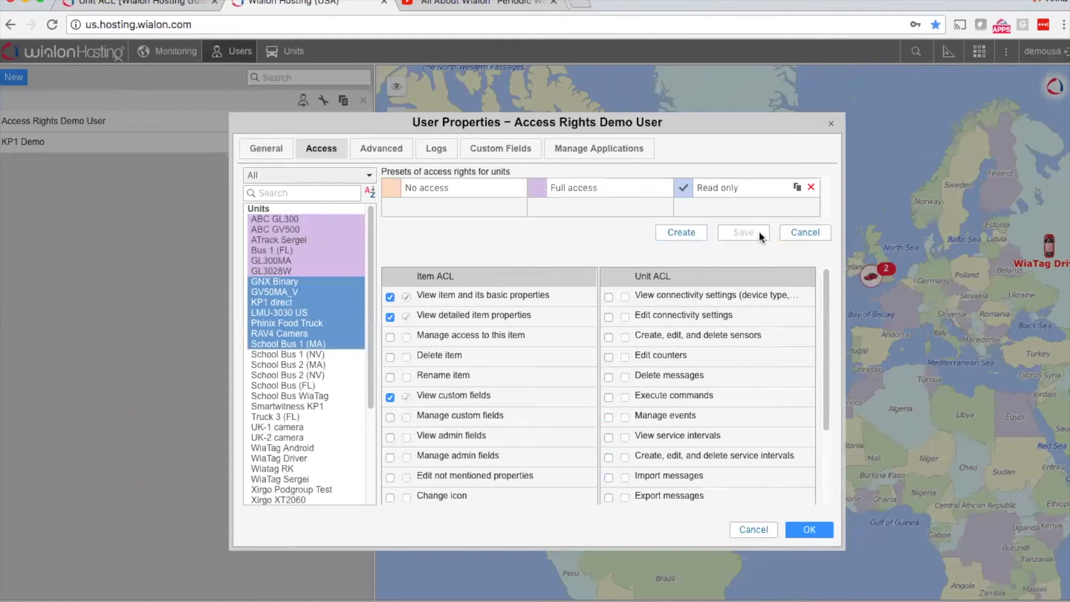
{"action": "left_click", "coordinate": [609, 297]}
{"action": "key", "text": "BackSpace"}
{"action": "key", "text": "BackSpace"}
{"action": "key", "text": "BackSpace"}
{"action": "key", "text": "BackSpace"}
{"action": "key", "text": "BackSpace"}
{"action": "key", "text": "BackSpace"}
{"action": "key", "text": "BackSpace"}
{"action": "key", "text": "BackSpace"}
{"action": "key", "text": "BackSpace"}
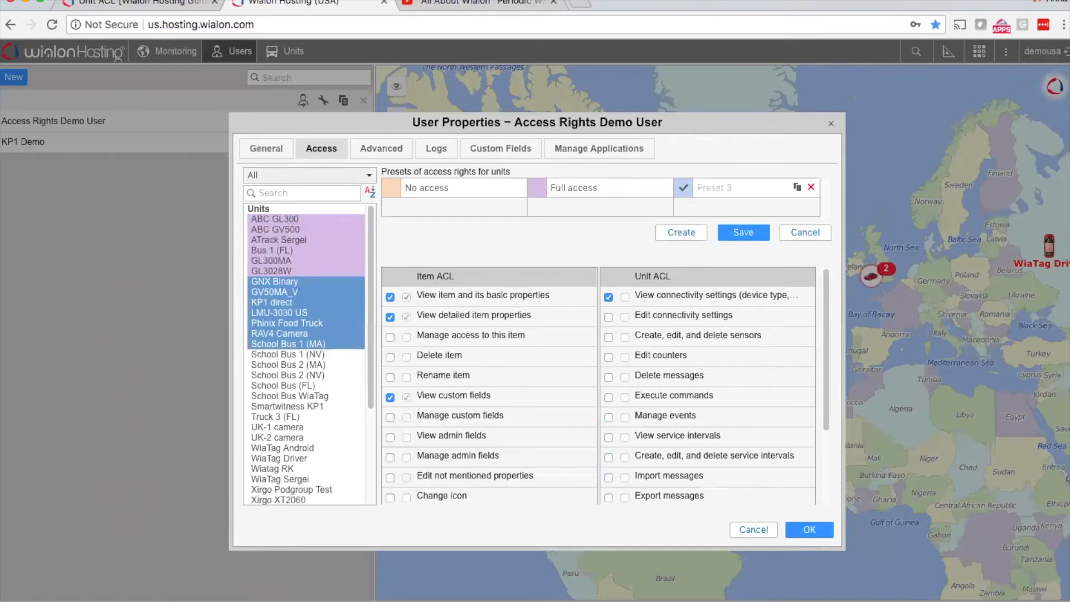
{"action": "type", "text": "Demo access"}
Step: Remove View detailed item properties, View and download files, and View connectivity settings from the Demo access preset
{"action": "scroll", "coordinate": [389, 399], "scroll_direction": "down", "scroll_amount": 3}
{"action": "scroll", "coordinate": [389, 399], "scroll_direction": "up", "scroll_amount": 3}
{"action": "left_click", "coordinate": [391, 318]}
{"action": "scroll", "coordinate": [392, 319], "scroll_direction": "down", "scroll_amount": 3}
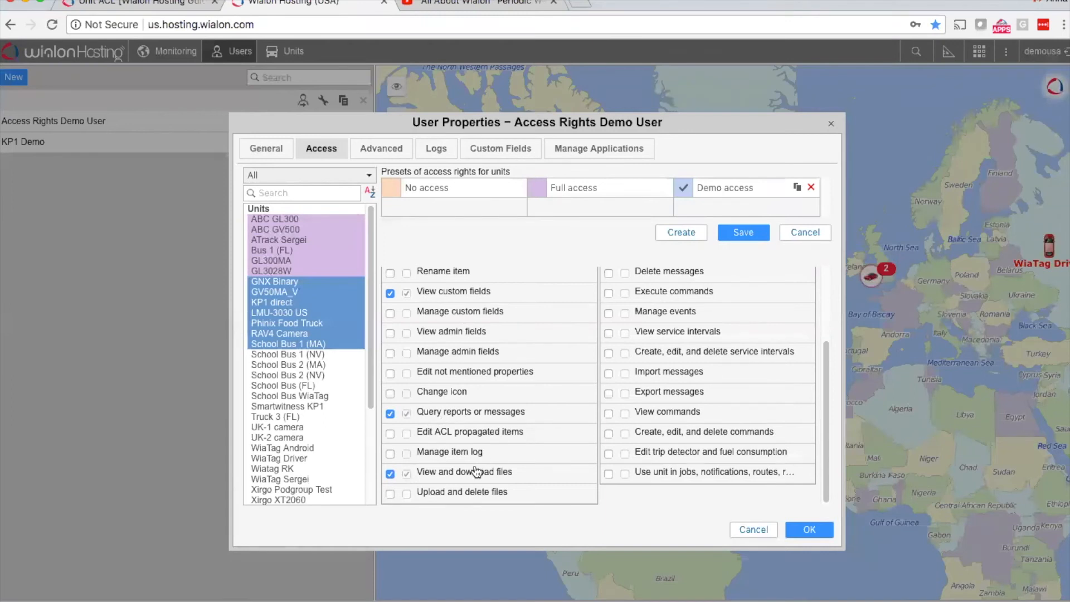
{"action": "left_click", "coordinate": [390, 474]}
{"action": "scroll", "coordinate": [701, 367], "scroll_direction": "up", "scroll_amount": 4}
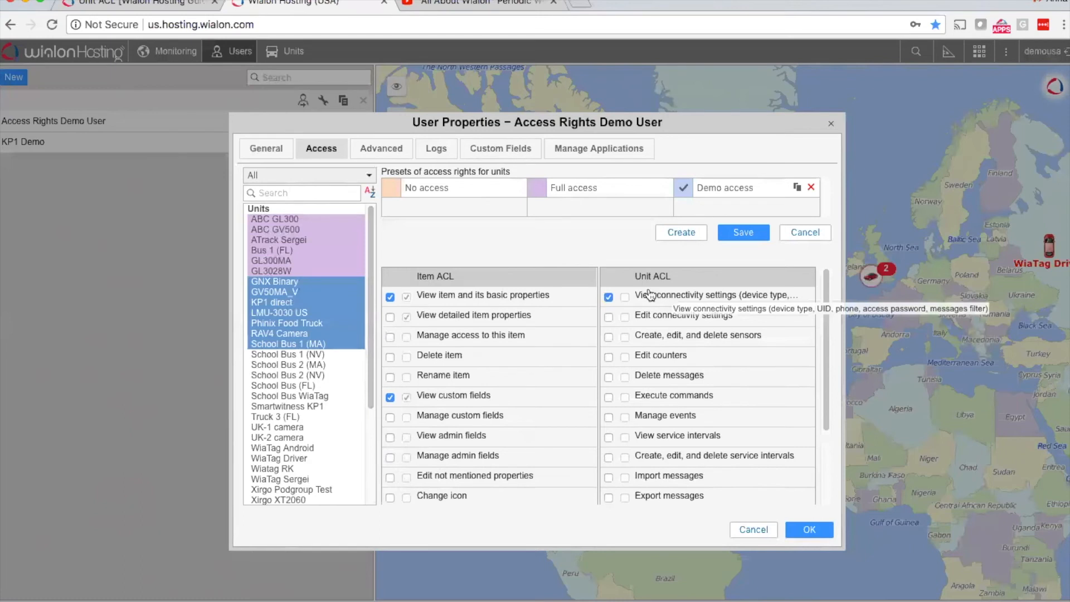
{"action": "left_click", "coordinate": [609, 299]}
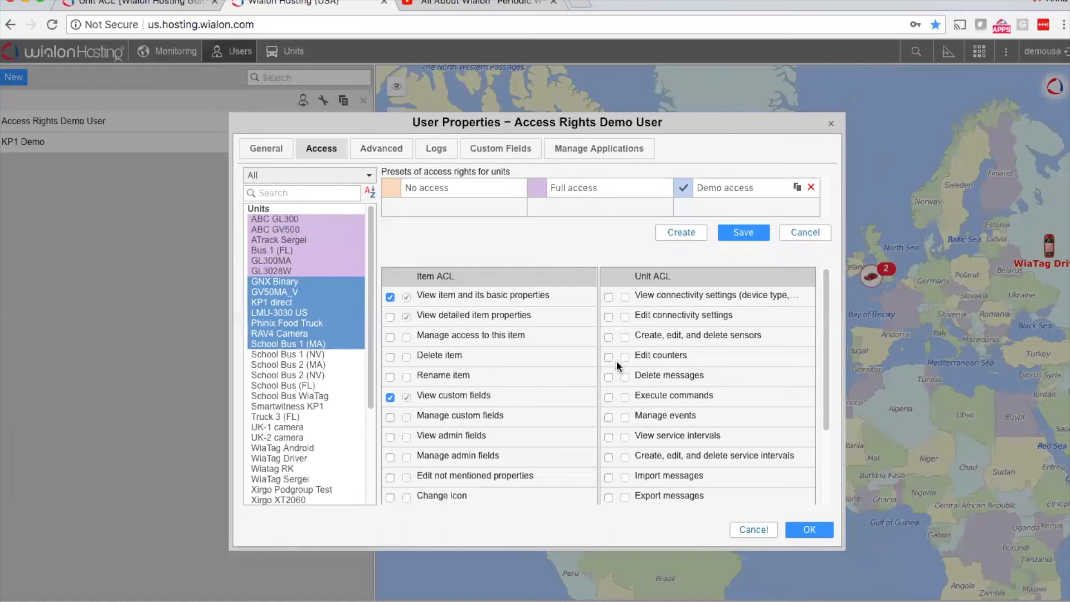
Step: Enable unit use in jobs, notifications and routes for Demo access, and save the preset, applying it to all units that use it
{"action": "scroll", "coordinate": [617, 360], "scroll_direction": "down", "scroll_amount": 3}
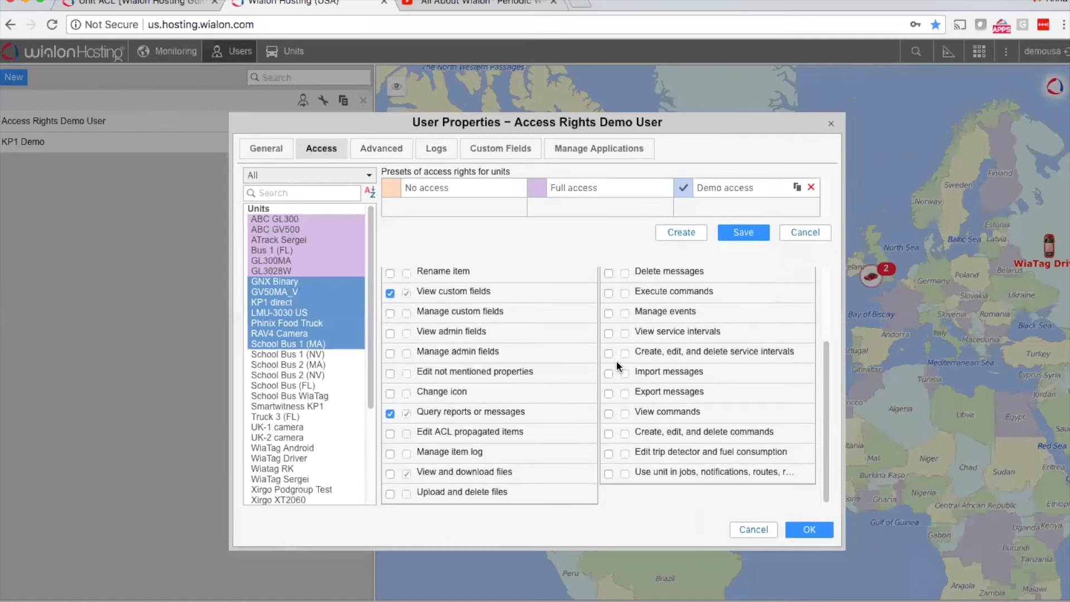
{"action": "left_click", "coordinate": [608, 474]}
{"action": "scroll", "coordinate": [696, 382], "scroll_direction": "up", "scroll_amount": 3}
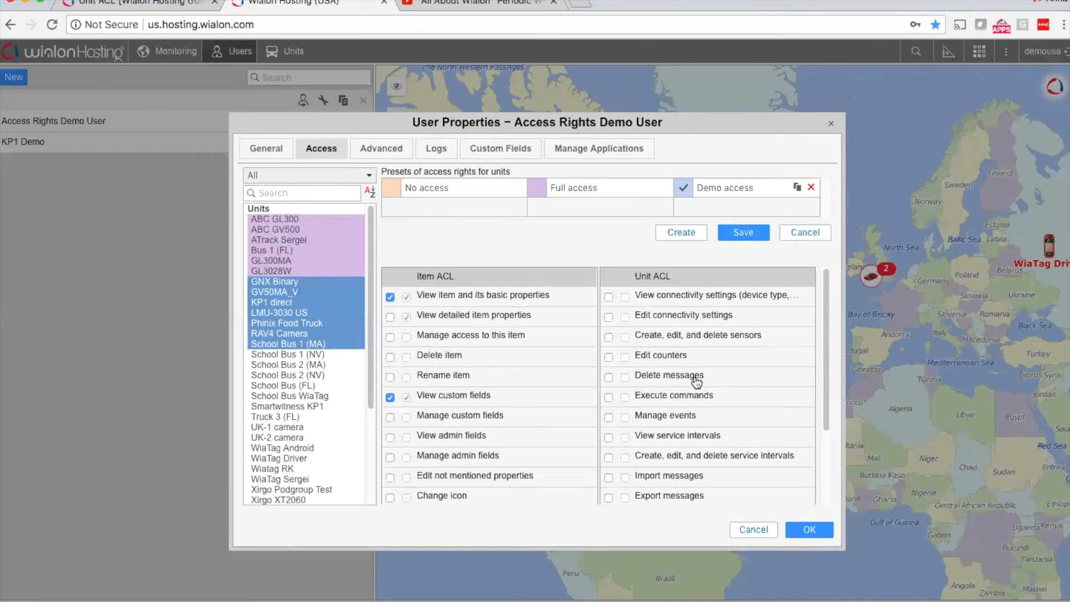
{"action": "left_click", "coordinate": [750, 234]}
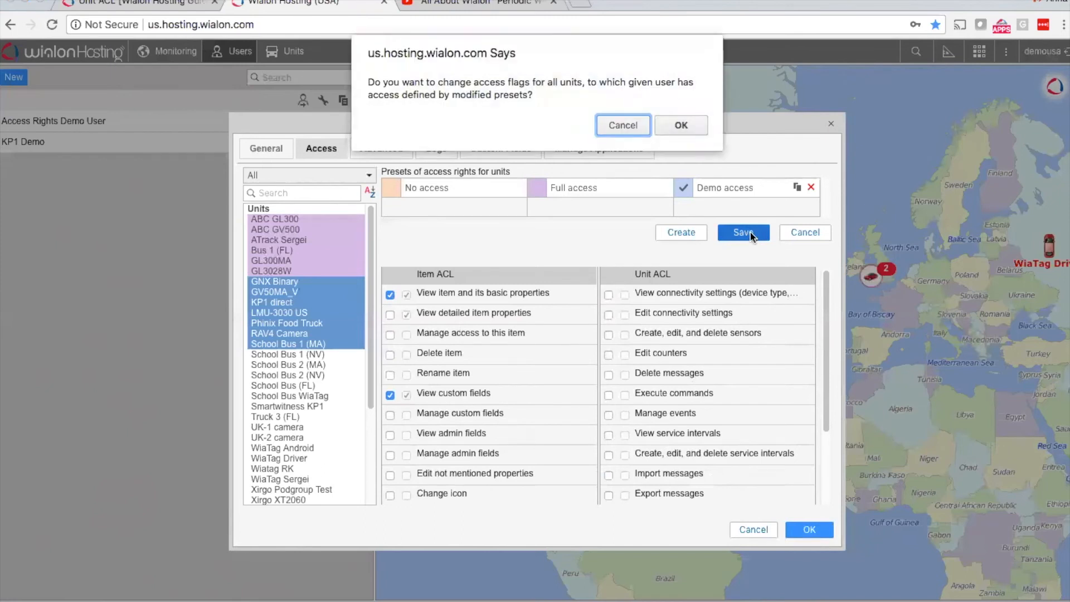
{"action": "left_click", "coordinate": [681, 126]}
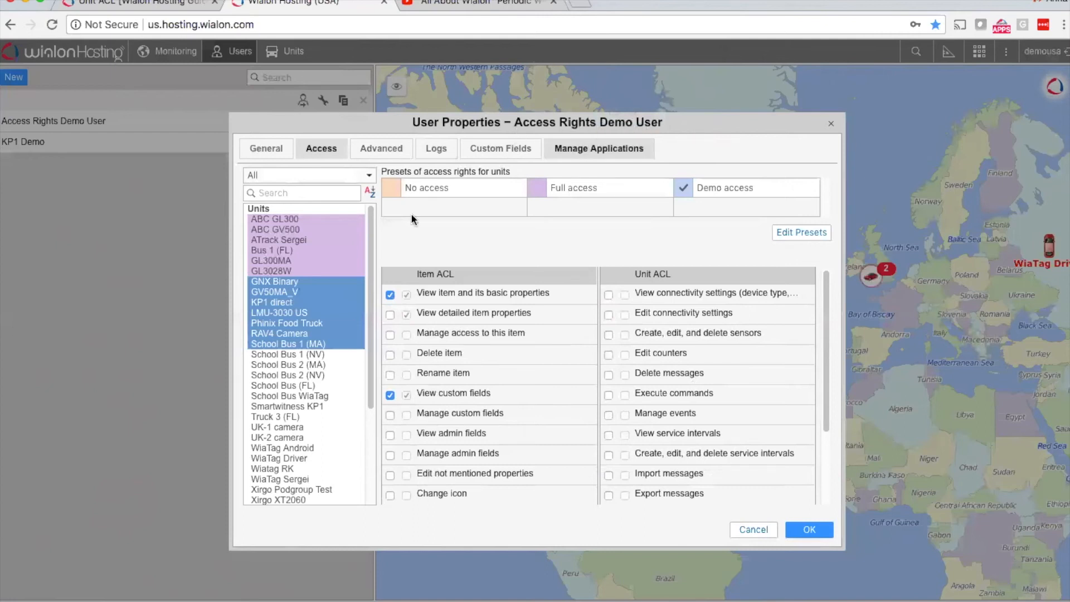
Step: Create a new unit access preset named "No Delete access"
{"action": "left_click", "coordinate": [810, 233]}
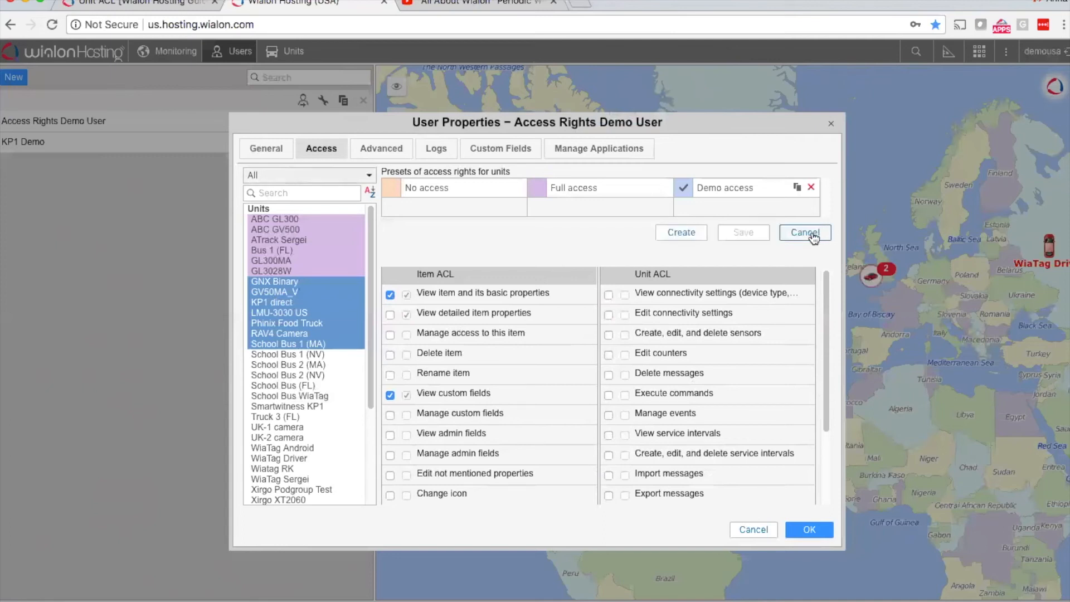
{"action": "left_click", "coordinate": [679, 233]}
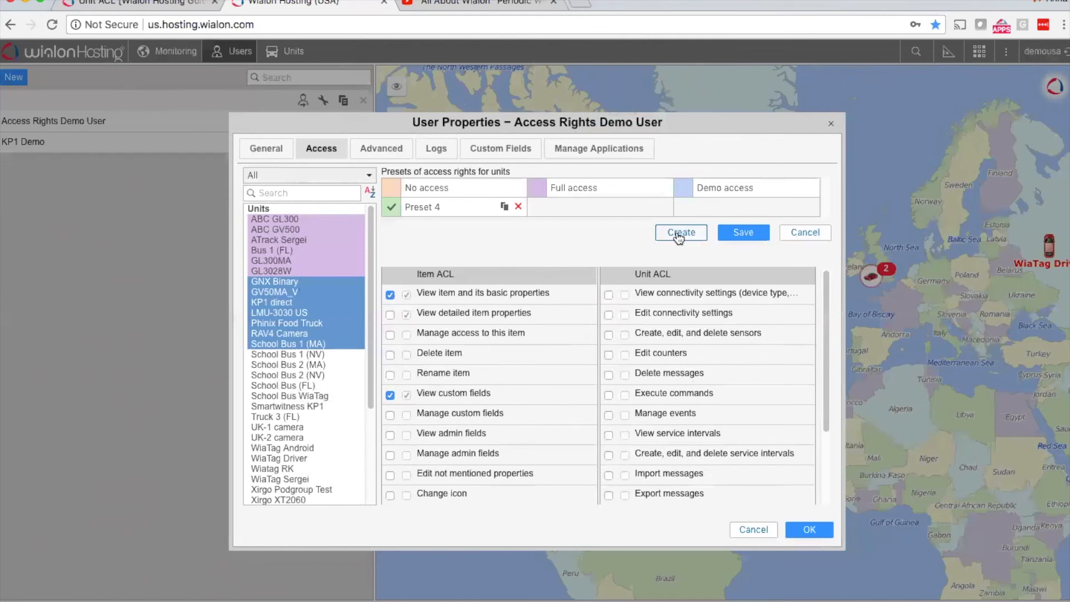
{"action": "key", "text": "BackSpace"}
{"action": "key", "text": "BackSpace"}
{"action": "key", "text": "BackSpace"}
{"action": "key", "text": "BackSpace"}
{"action": "key", "text": "BackSpace"}
{"action": "key", "text": "BackSpace"}
{"action": "key", "text": "BackSpace"}
{"action": "key", "text": "BackSpace"}
{"action": "type", "text": "No Delete access"}
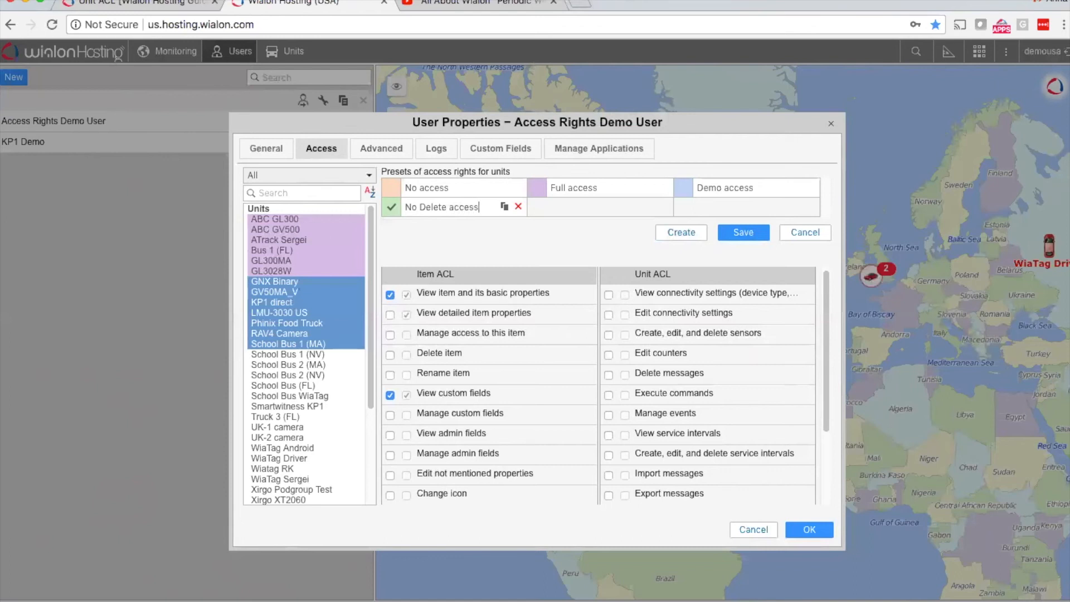
Step: Enable all Item ACL and Unit ACL rights for the No Delete access preset
{"action": "left_click", "coordinate": [390, 296]}
{"action": "right_click", "coordinate": [390, 297]}
{"action": "key", "text": "Escape"}
{"action": "left_click", "coordinate": [390, 315]}
{"action": "right_click", "coordinate": [391, 316]}
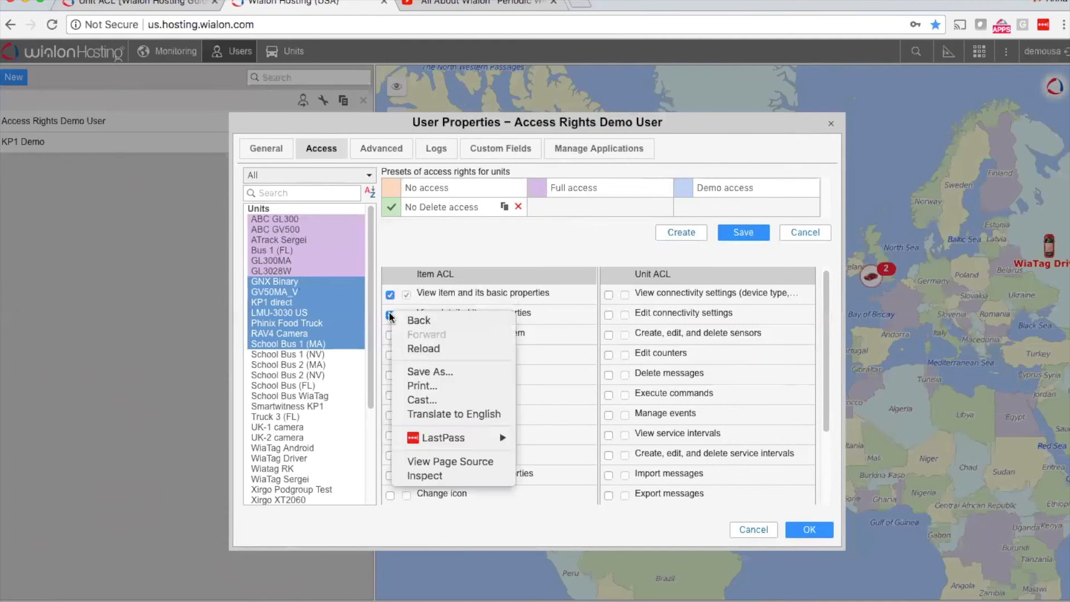
{"action": "key", "text": "Escape"}
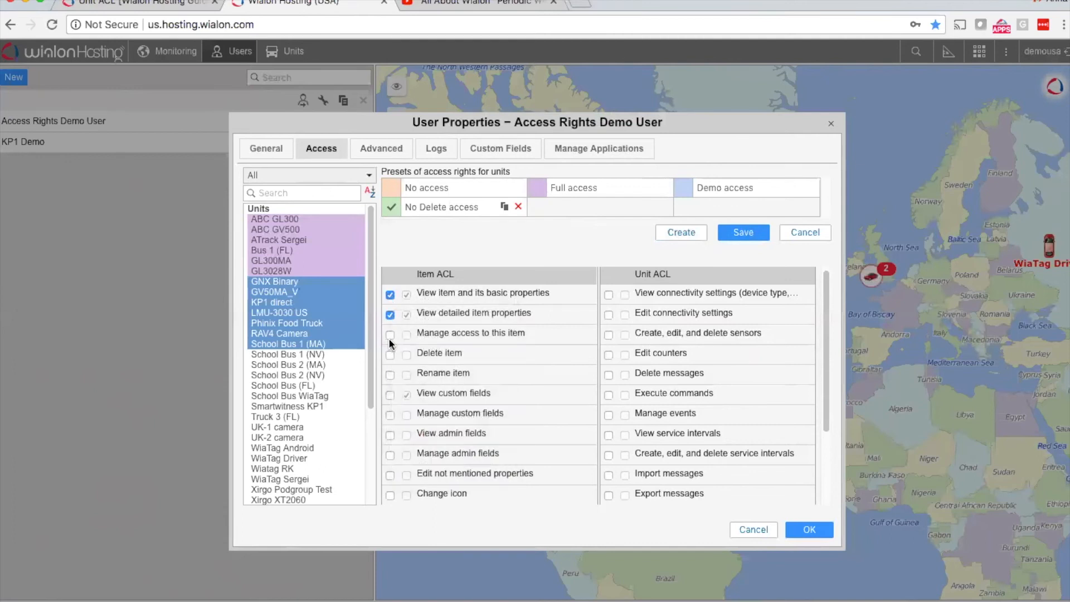
{"action": "left_click", "coordinate": [390, 335]}
{"action": "left_click", "coordinate": [608, 295]}
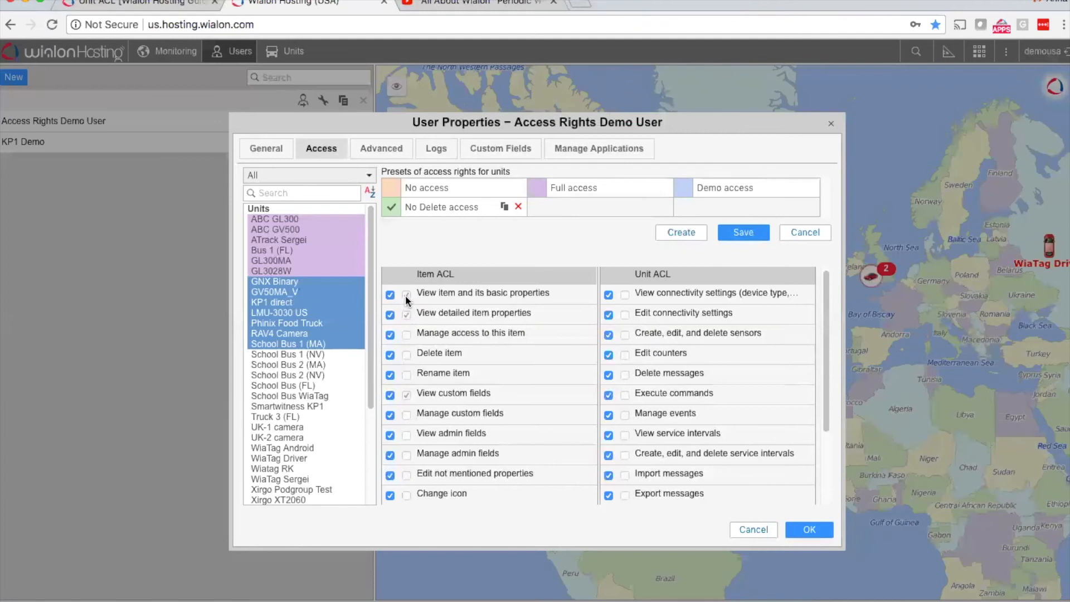
{"action": "left_click", "coordinate": [406, 315]}
{"action": "left_click", "coordinate": [406, 294]}
{"action": "left_click", "coordinate": [406, 295]}
{"action": "scroll", "coordinate": [487, 397], "scroll_direction": "down", "scroll_amount": 3}
{"action": "scroll", "coordinate": [487, 362], "scroll_direction": "up", "scroll_amount": 3}
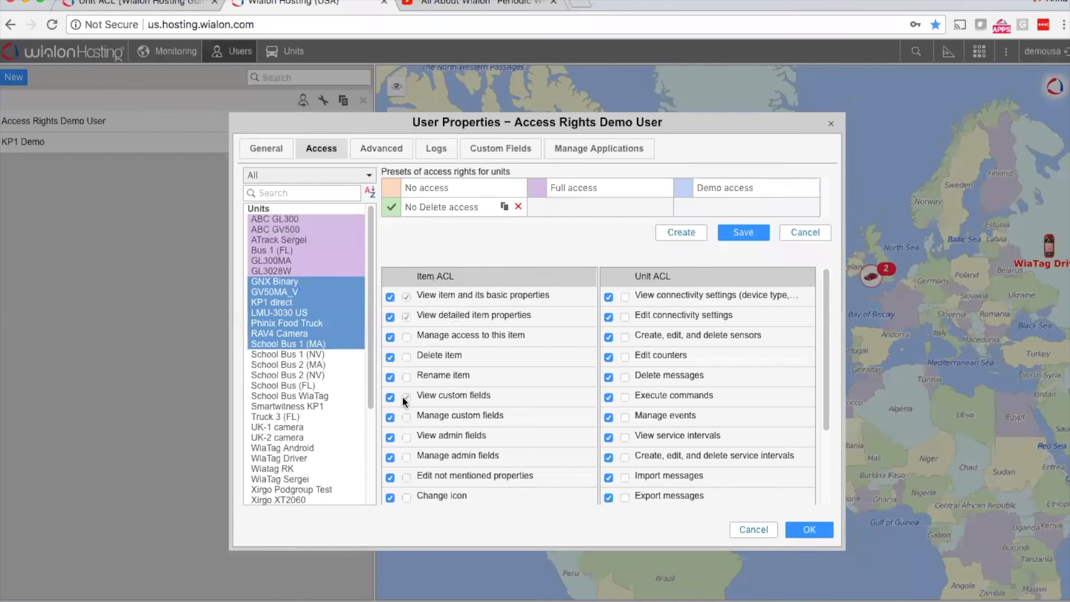
Step: Exclude Delete item and Delete messages from No Delete access, and save the preset, updating all units that use it
{"action": "left_click", "coordinate": [390, 357]}
{"action": "left_click", "coordinate": [609, 377]}
{"action": "left_click", "coordinate": [738, 233]}
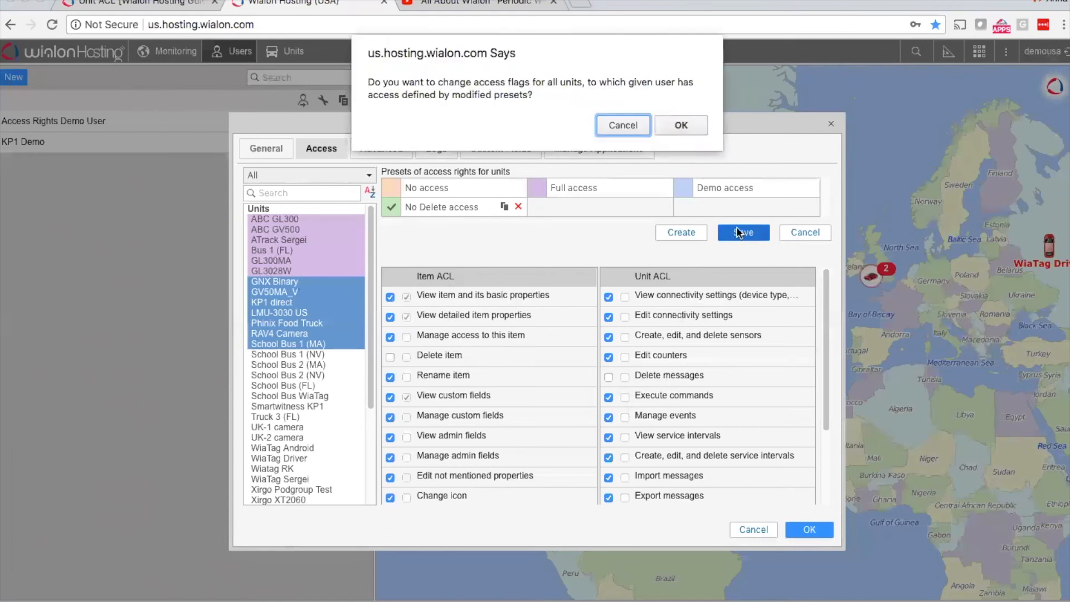
{"action": "left_click", "coordinate": [699, 126]}
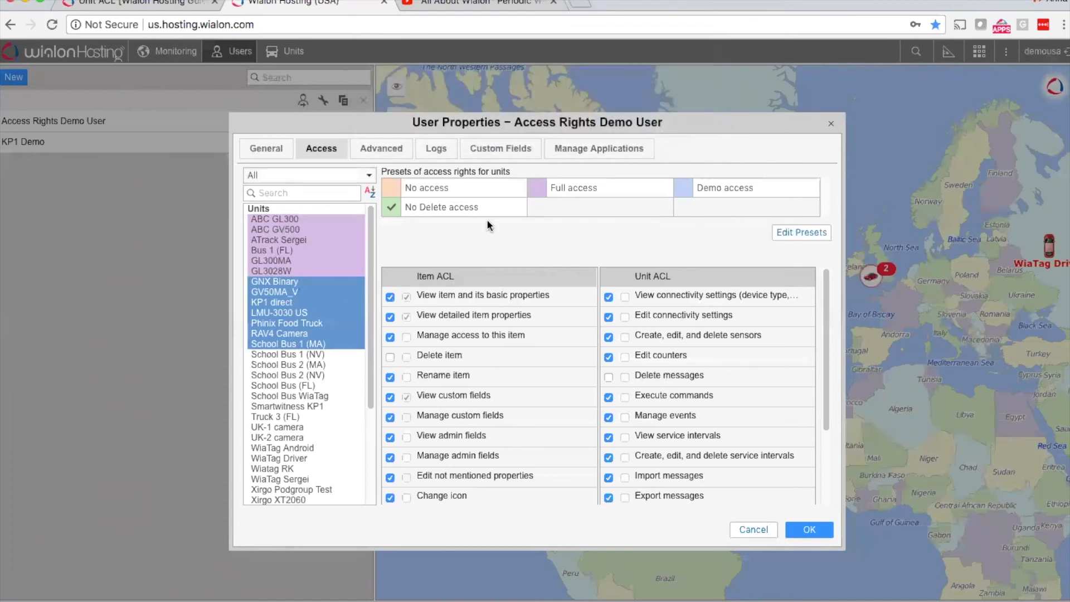
Step: Assign the Demo access preset to the units from School Bus 1 (NV) through UK-1 camera and save the user properties
{"action": "left_click", "coordinate": [303, 355]}
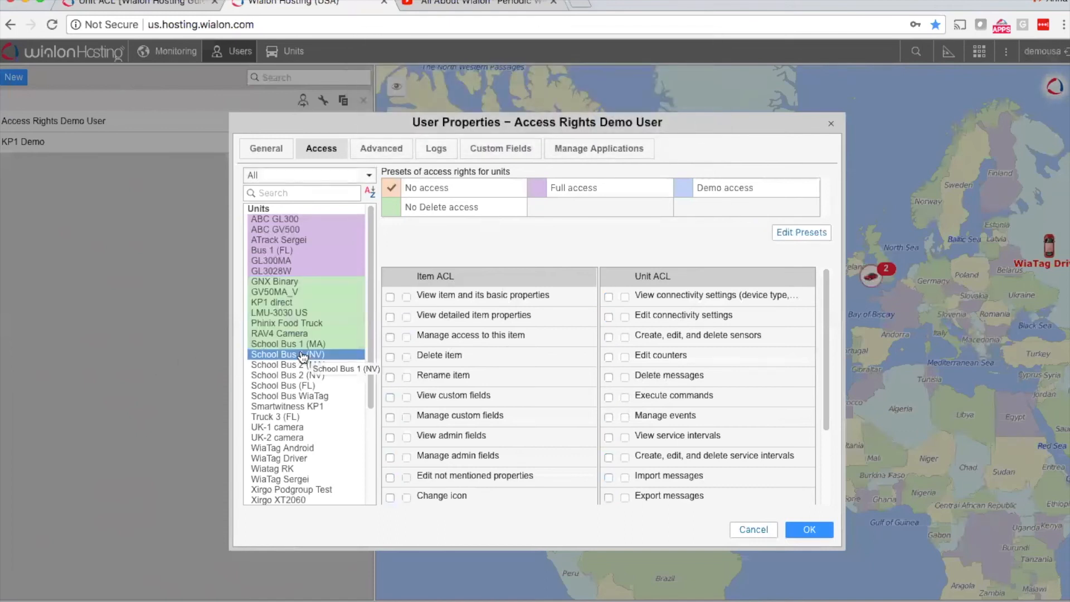
{"action": "left_click", "coordinate": [309, 428], "text": "shift"}
{"action": "left_click", "coordinate": [684, 189]}
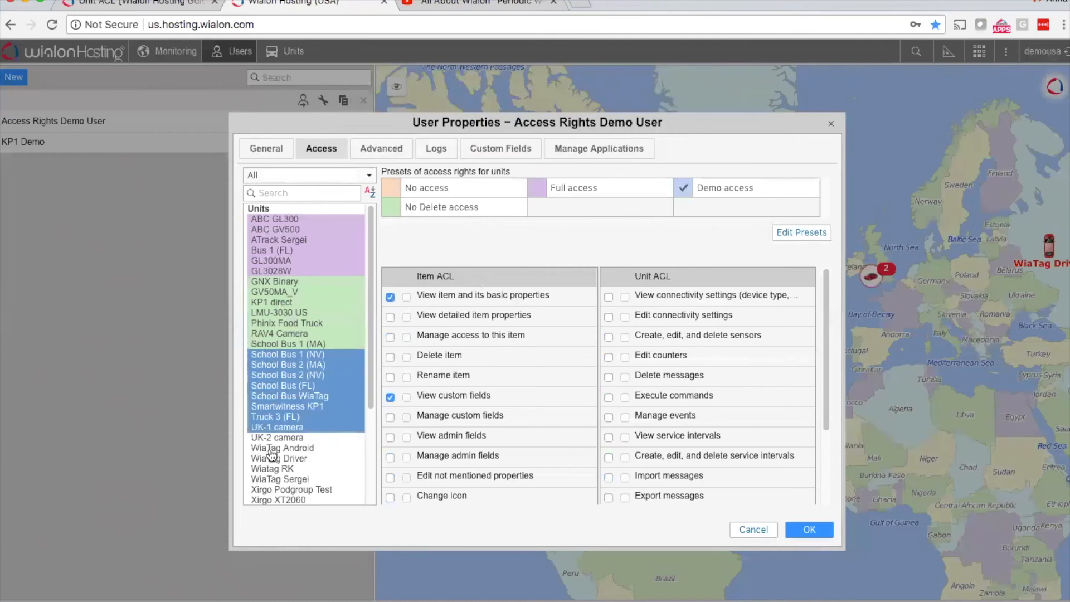
{"action": "left_click", "coordinate": [272, 428]}
{"action": "left_click", "coordinate": [288, 282]}
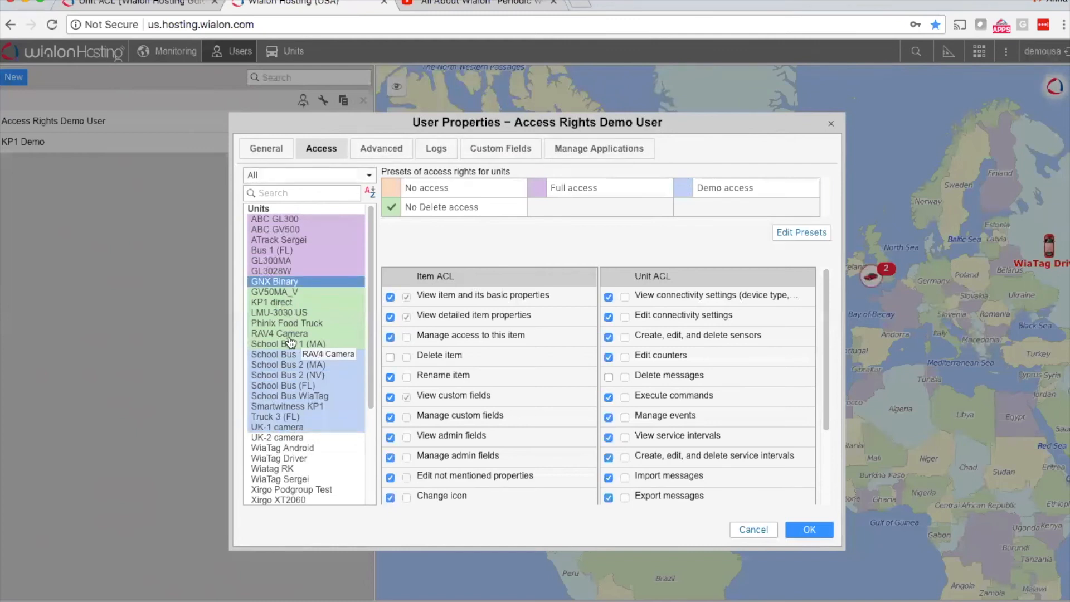
{"action": "left_click", "coordinate": [821, 527]}
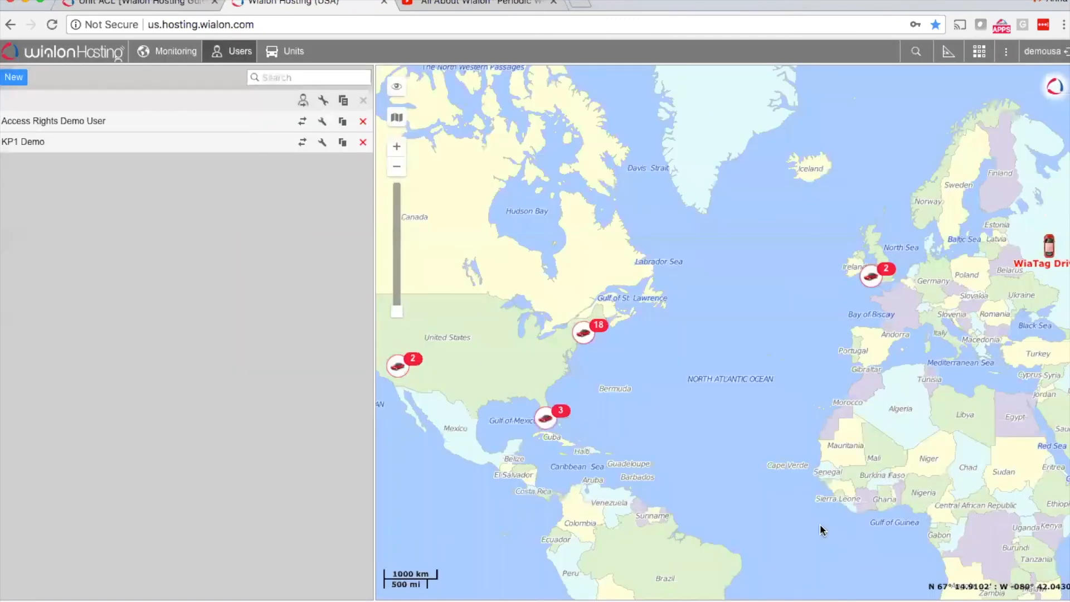
Step: Log in as the Access Rights Demo User from the current account
{"action": "left_click", "coordinate": [1058, 51]}
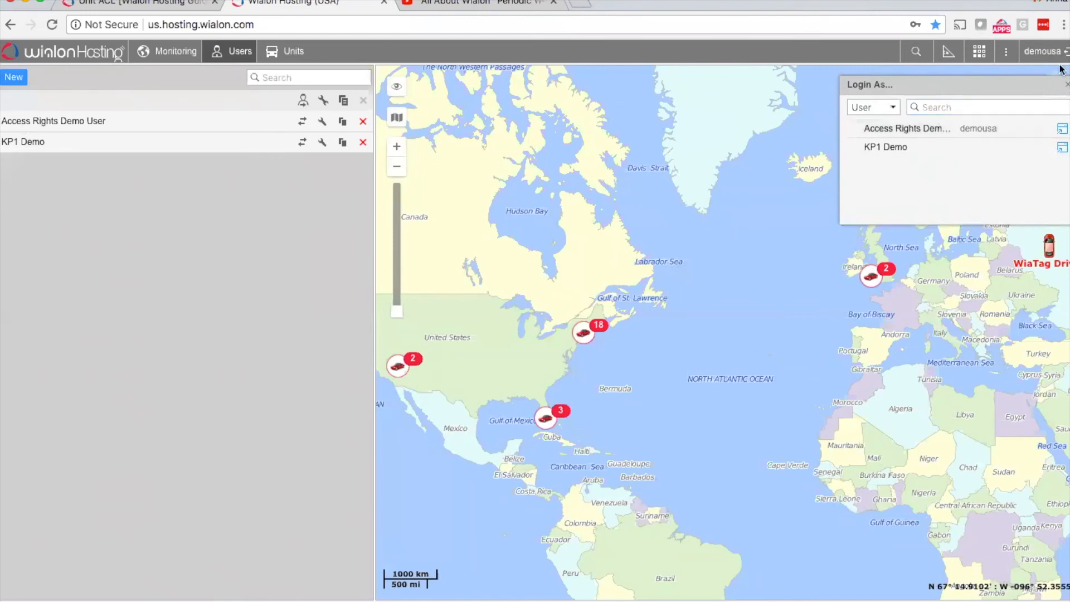
{"action": "left_click", "coordinate": [895, 129]}
{"action": "left_click", "coordinate": [667, 115]}
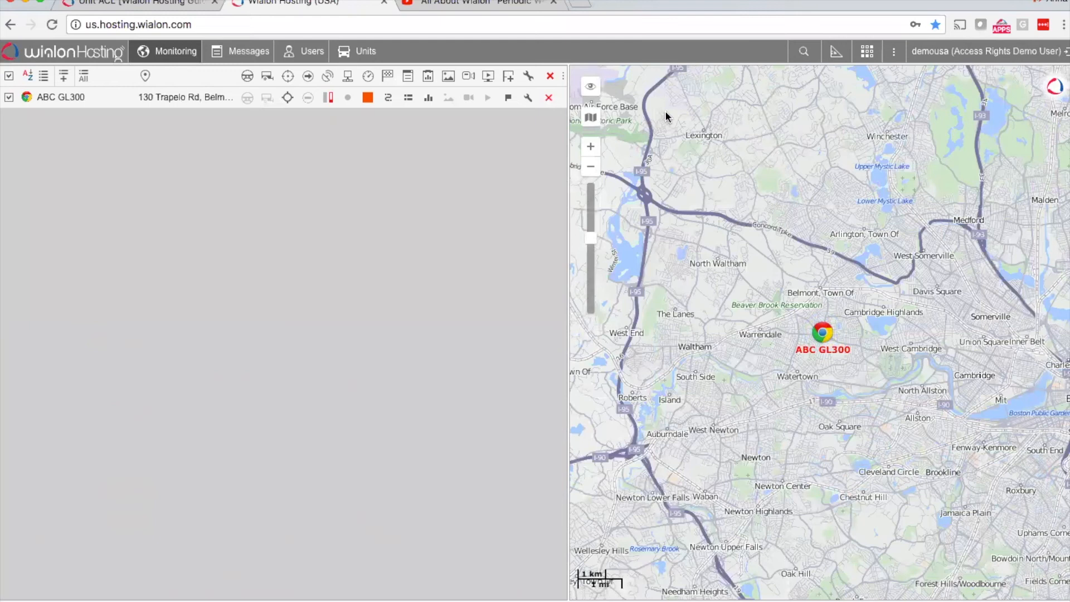
Step: Clear the monitoring work list and fill it with all available units
{"action": "left_click", "coordinate": [82, 77]}
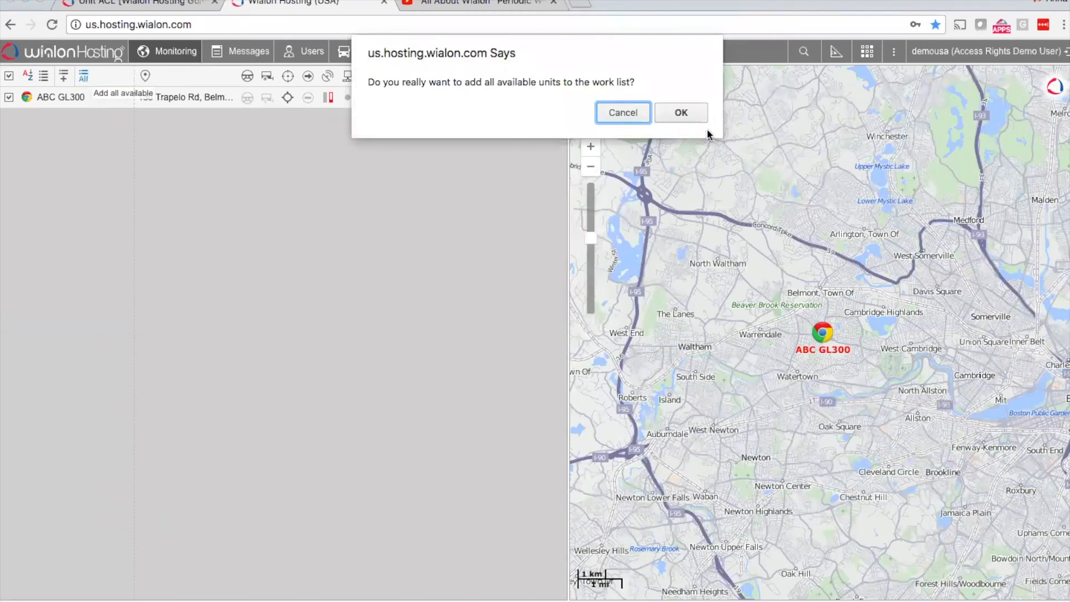
{"action": "left_click", "coordinate": [699, 115]}
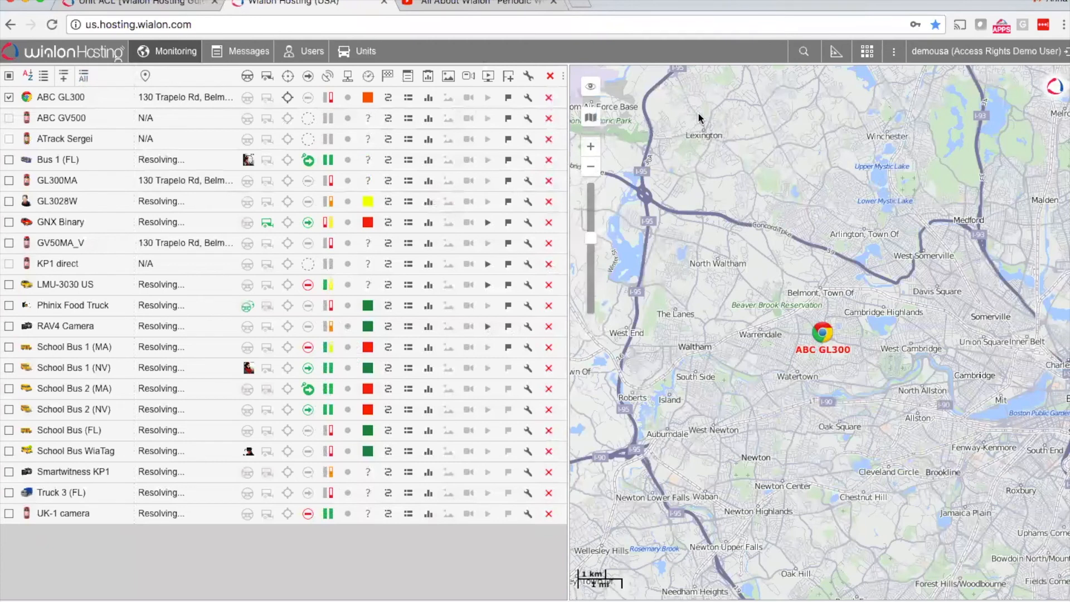
{"action": "left_click", "coordinate": [555, 76]}
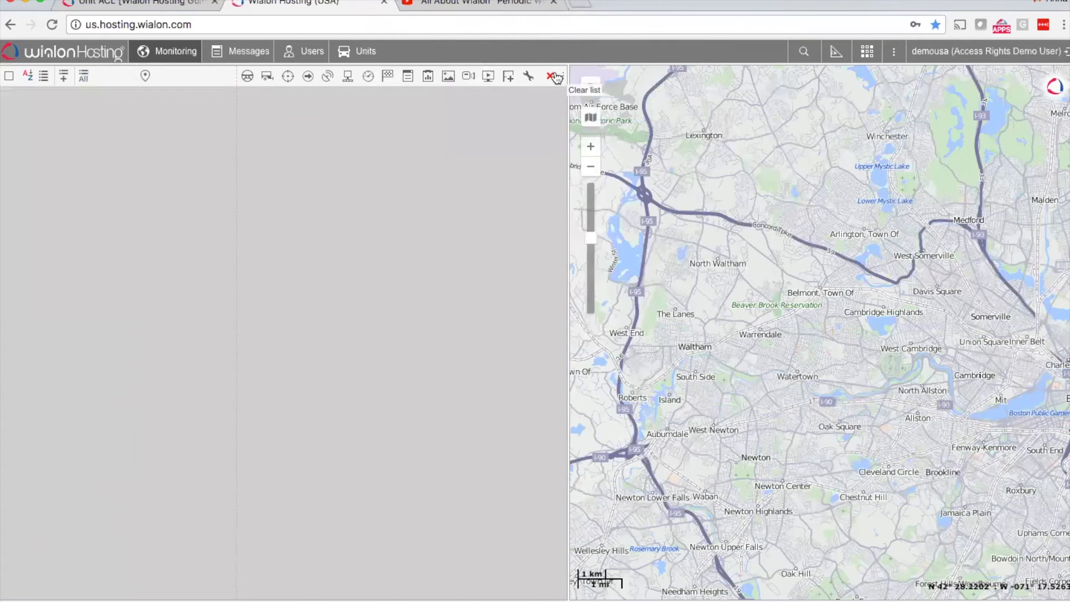
{"action": "left_click", "coordinate": [84, 76]}
{"action": "left_click", "coordinate": [668, 109]}
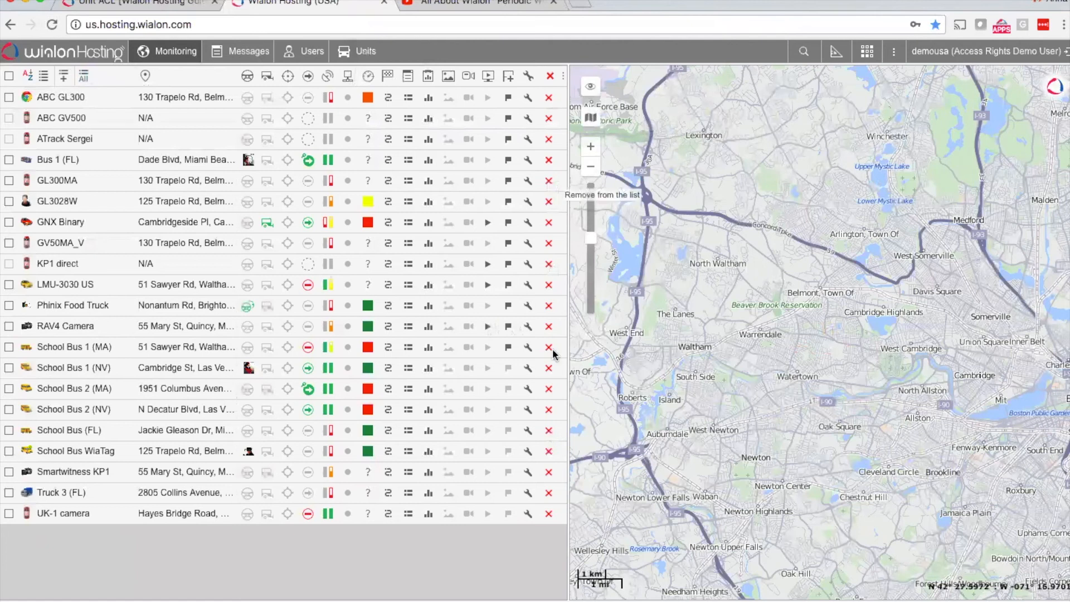
Step: Inspect the General, Trip Detection and Fuel Consumption properties of the GNX Binary unit, and close them without saving
{"action": "left_click", "coordinate": [374, 56]}
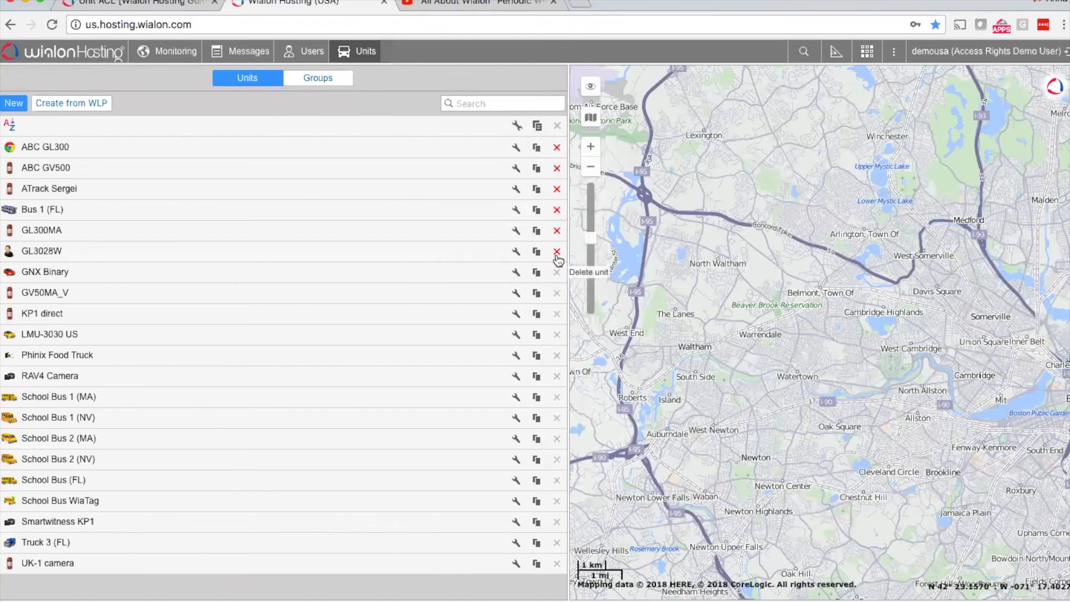
{"action": "left_click", "coordinate": [516, 272]}
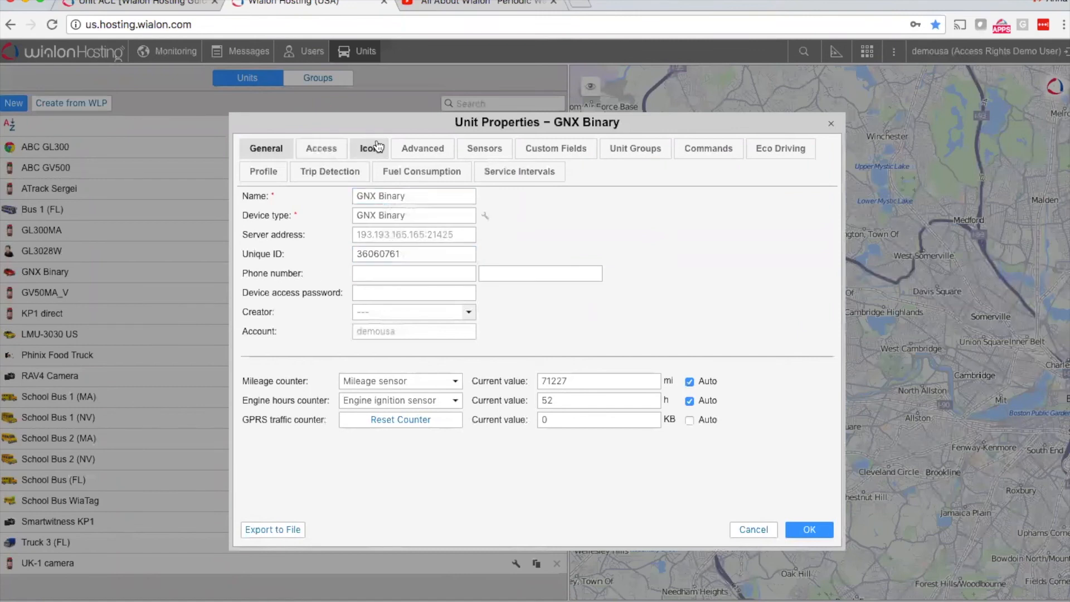
{"action": "left_click", "coordinate": [354, 171]}
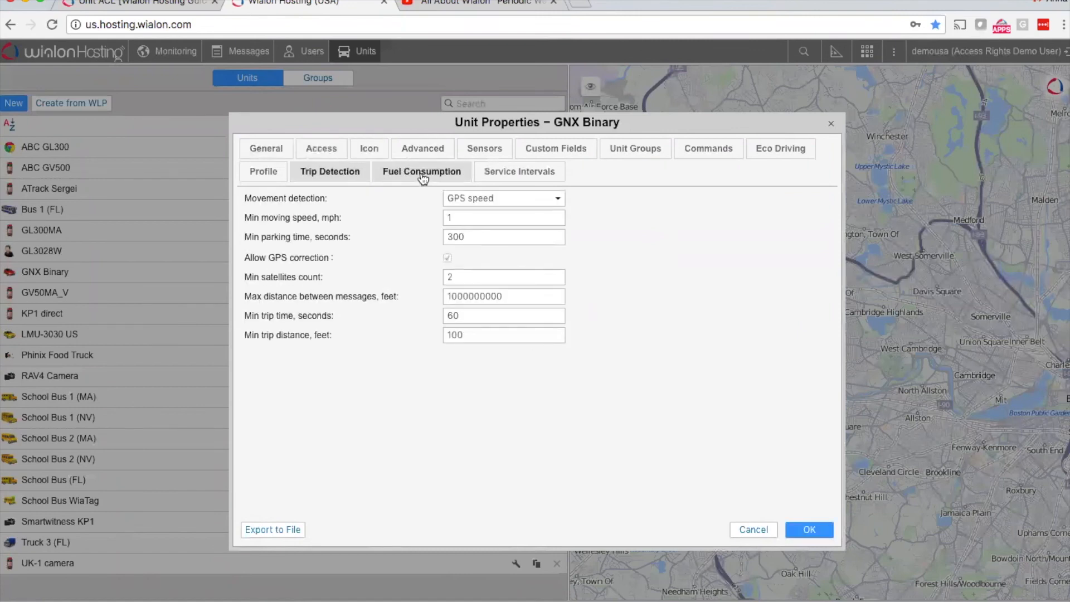
{"action": "left_click", "coordinate": [423, 175]}
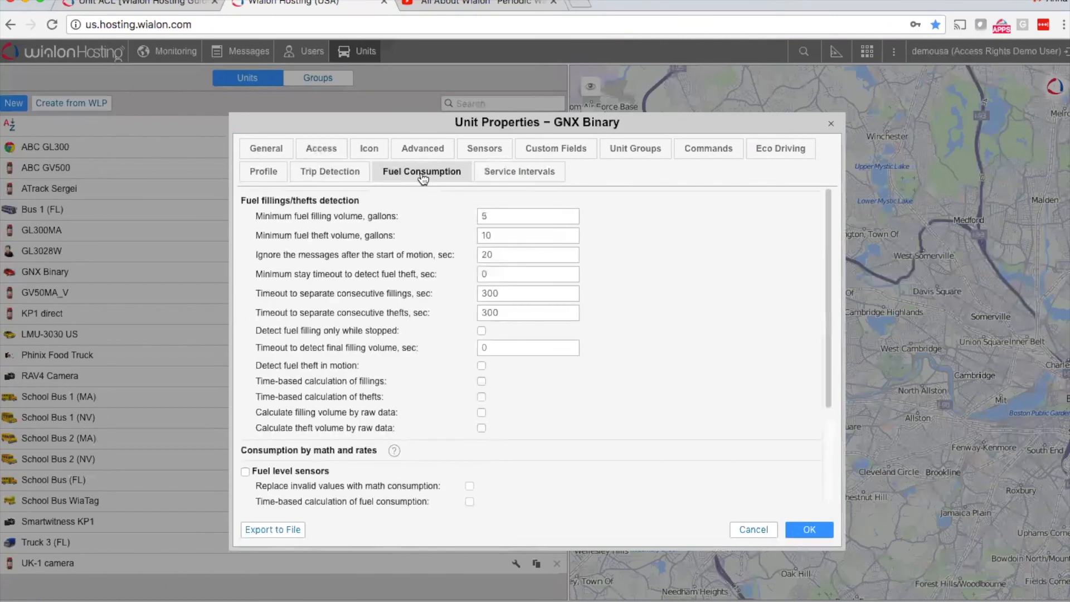
{"action": "left_click", "coordinate": [283, 147]}
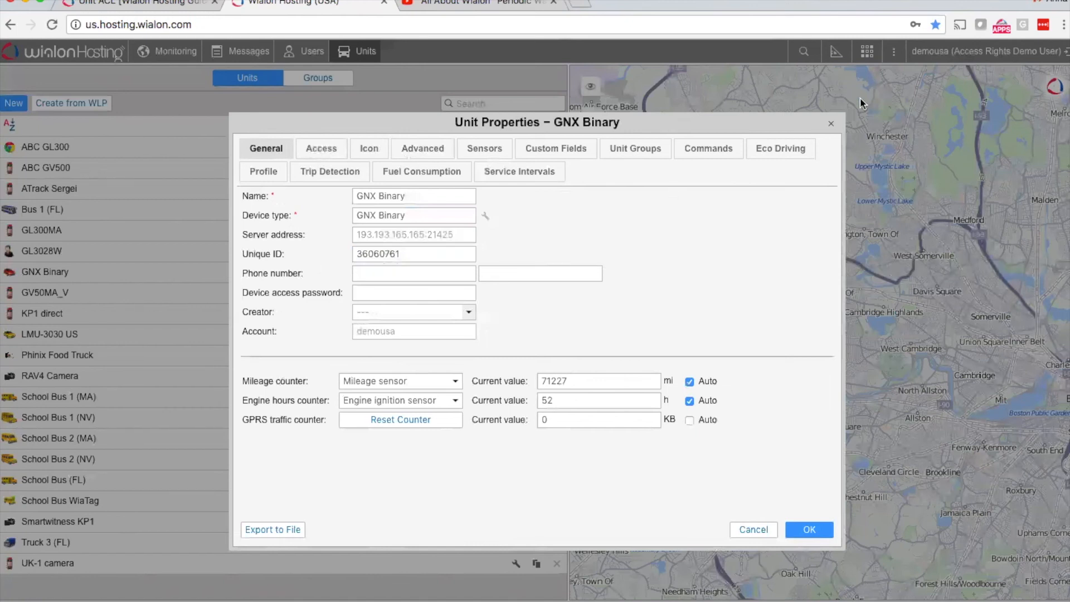
{"action": "left_click", "coordinate": [831, 124]}
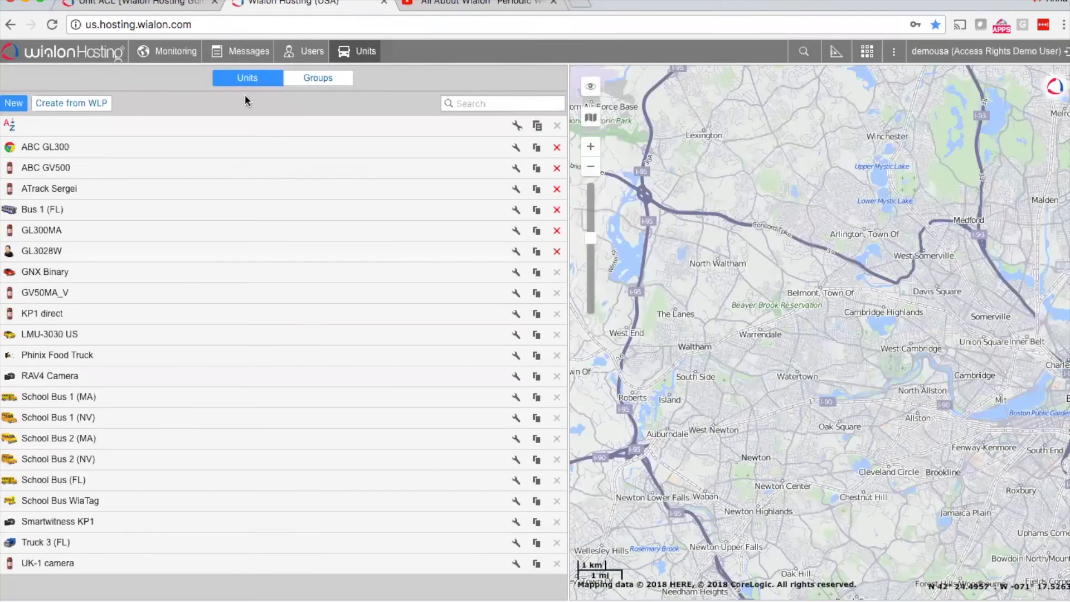
Step: Load the GNX Binary unit's data messages for the previous month and examine the message table through to its last columns
{"action": "left_click", "coordinate": [258, 56]}
{"action": "left_click", "coordinate": [143, 82]}
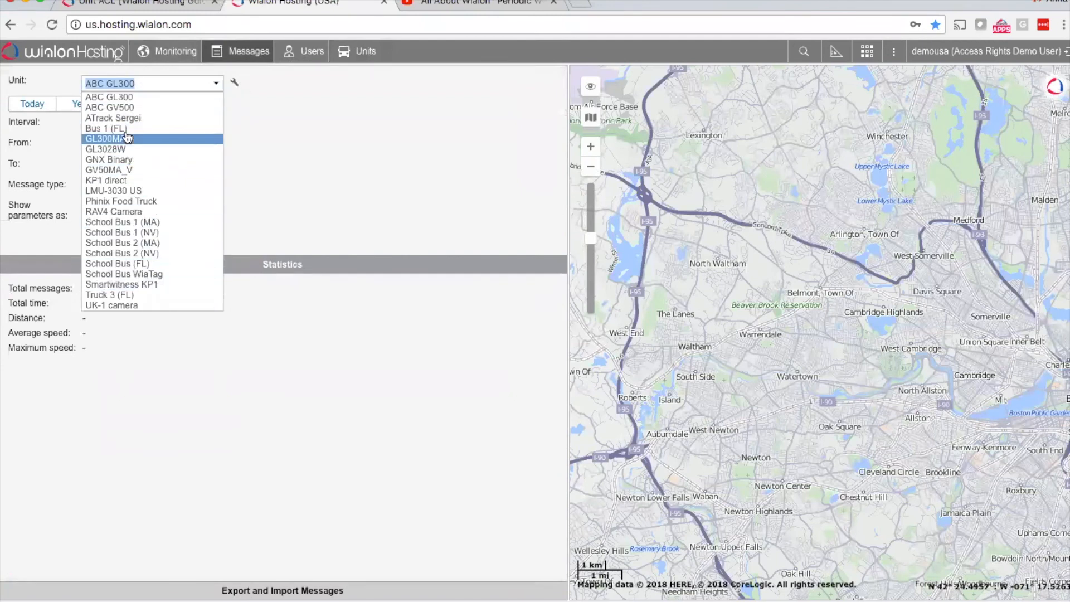
{"action": "left_click", "coordinate": [109, 159]}
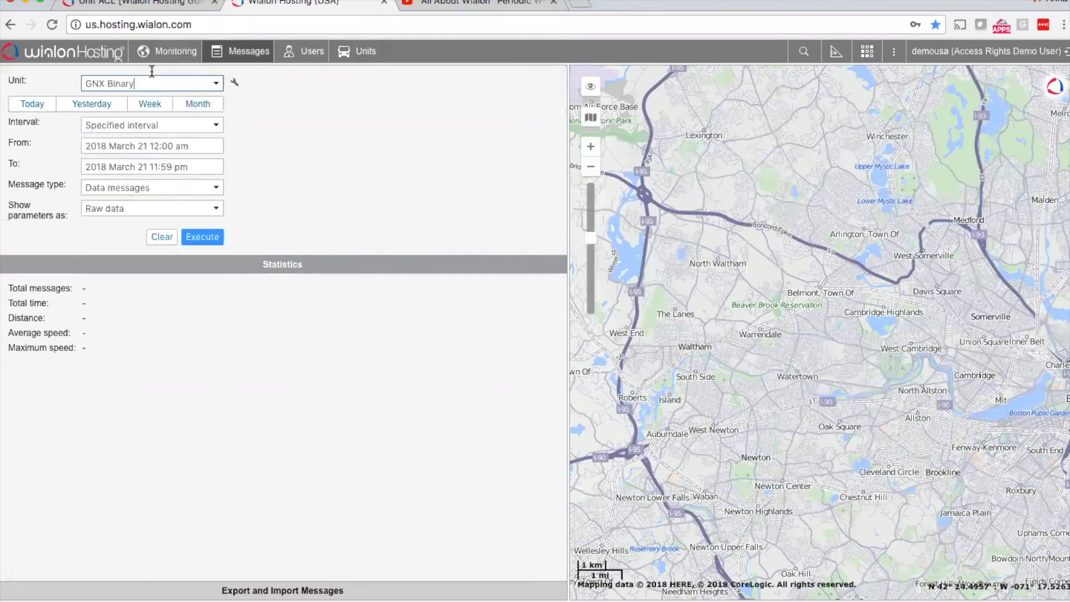
{"action": "left_click", "coordinate": [207, 106]}
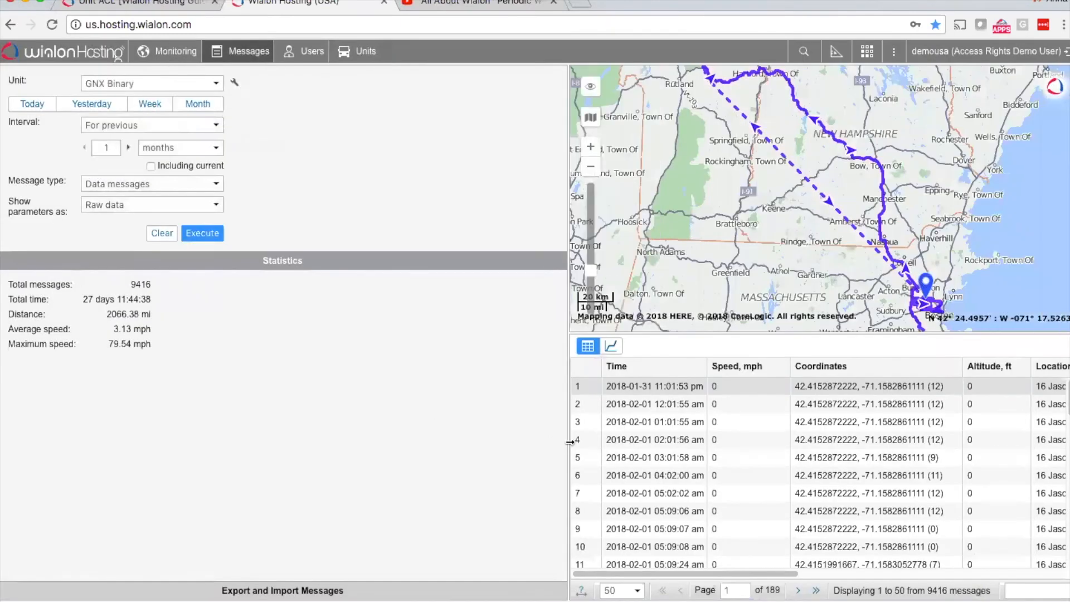
{"action": "scroll", "coordinate": [836, 444], "scroll_direction": "right", "scroll_amount": 10}
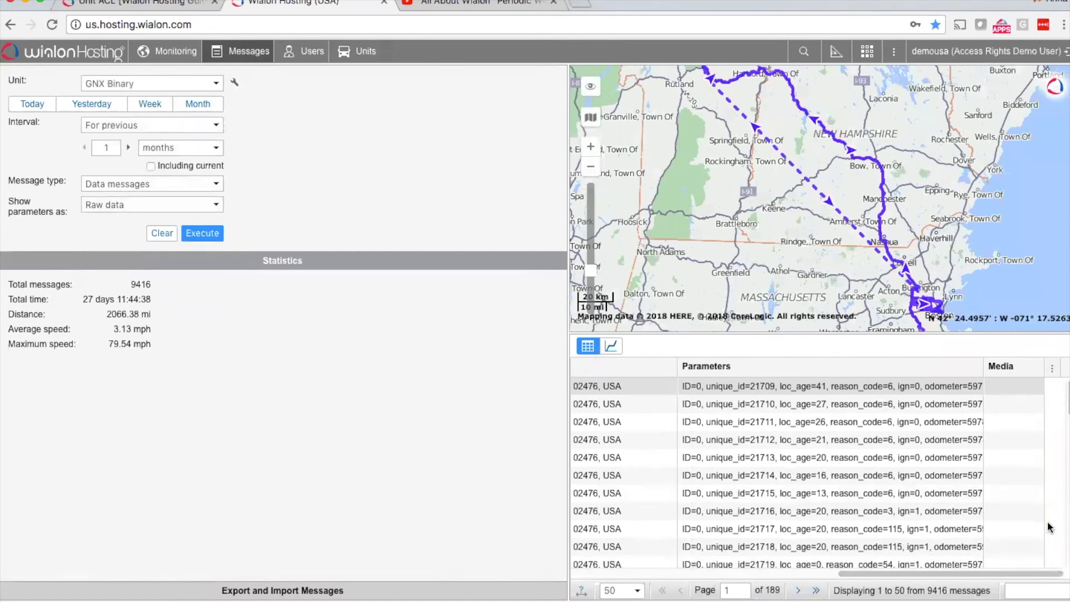
Step: Check the motion state of Bus 1 (FL) in monitoring and choose it as the unit for the messages query
{"action": "left_click", "coordinate": [178, 56]}
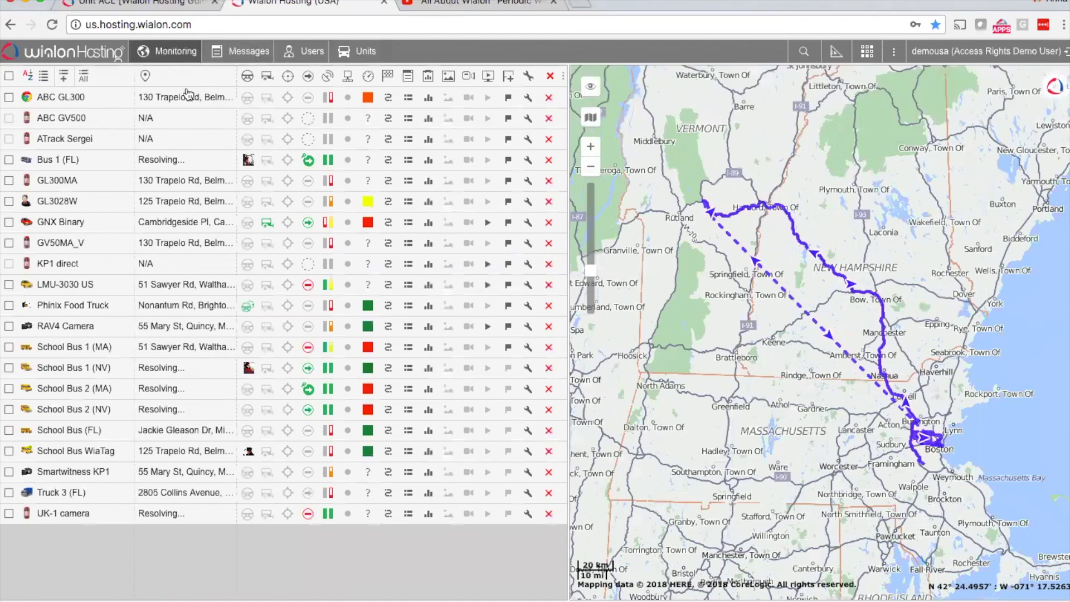
{"action": "mouse_move", "coordinate": [313, 164]}
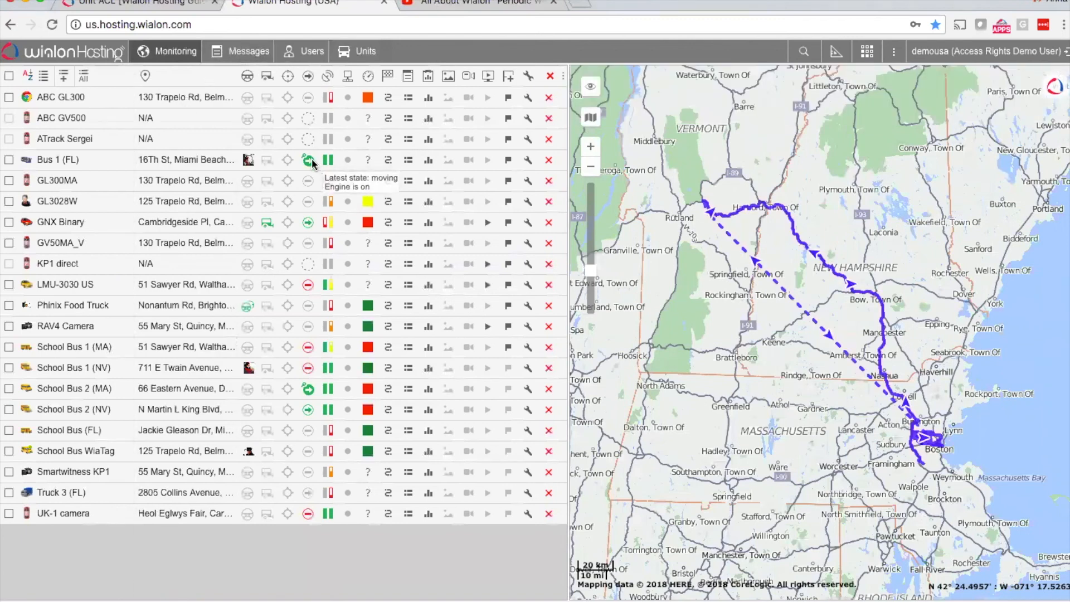
{"action": "left_click", "coordinate": [245, 50]}
{"action": "left_click", "coordinate": [167, 83]}
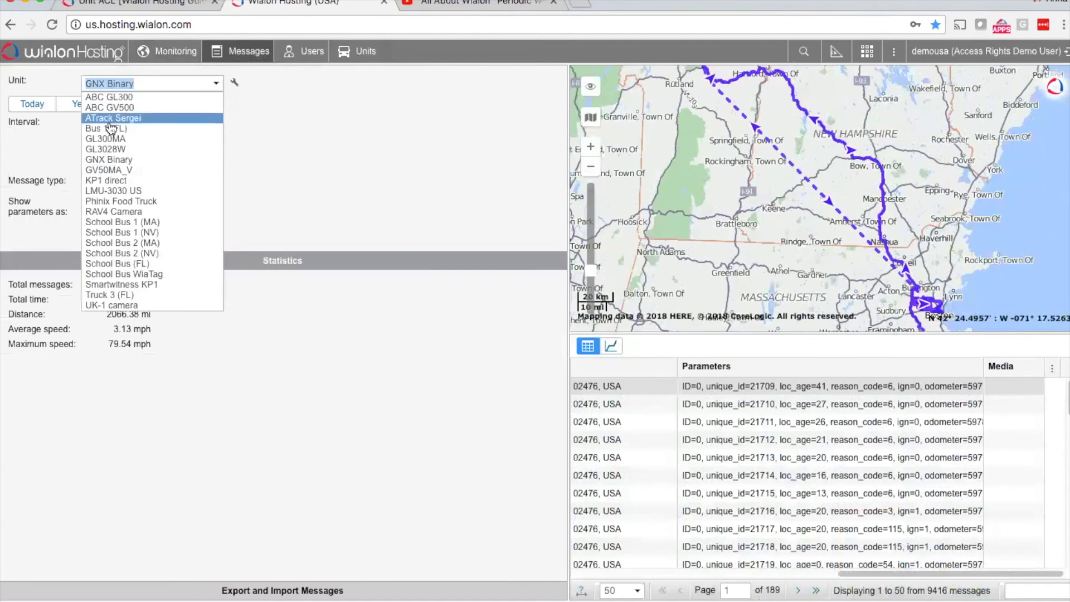
{"action": "left_click", "coordinate": [111, 129]}
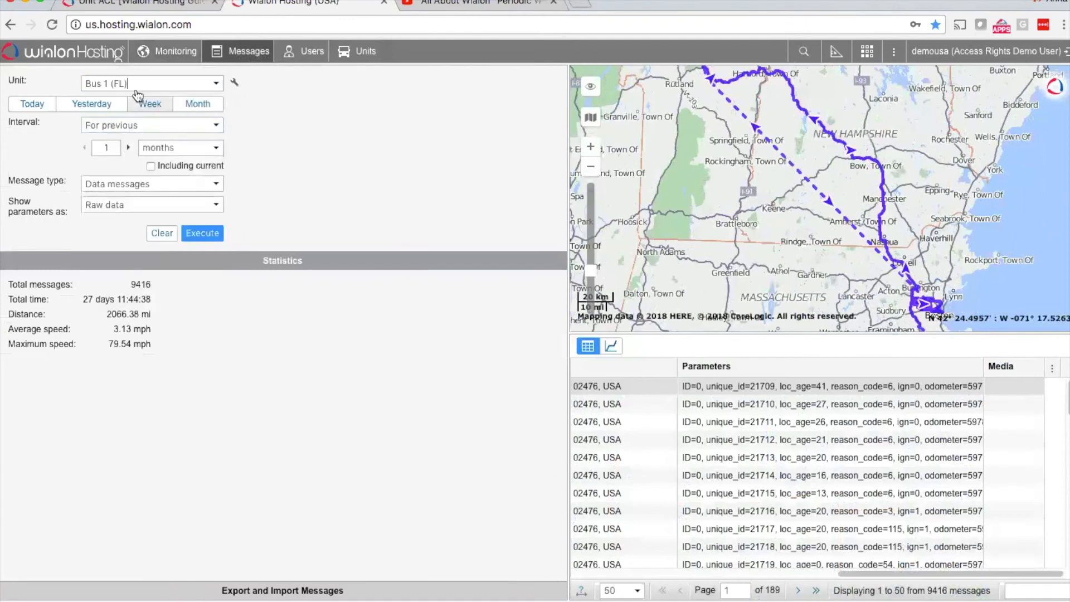
{"action": "left_click", "coordinate": [366, 51]}
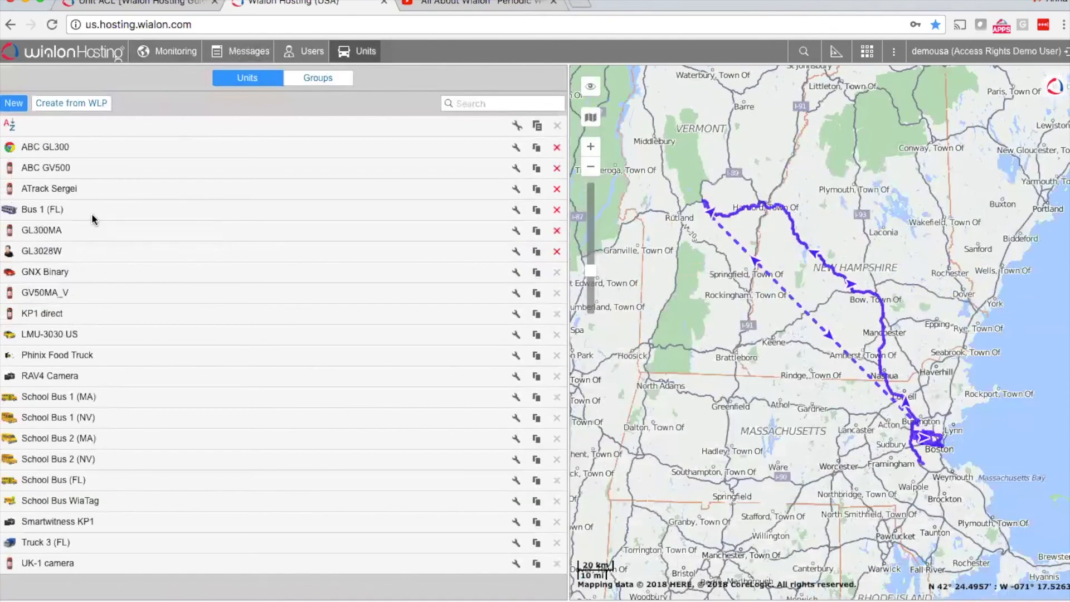
{"action": "left_click", "coordinate": [259, 60]}
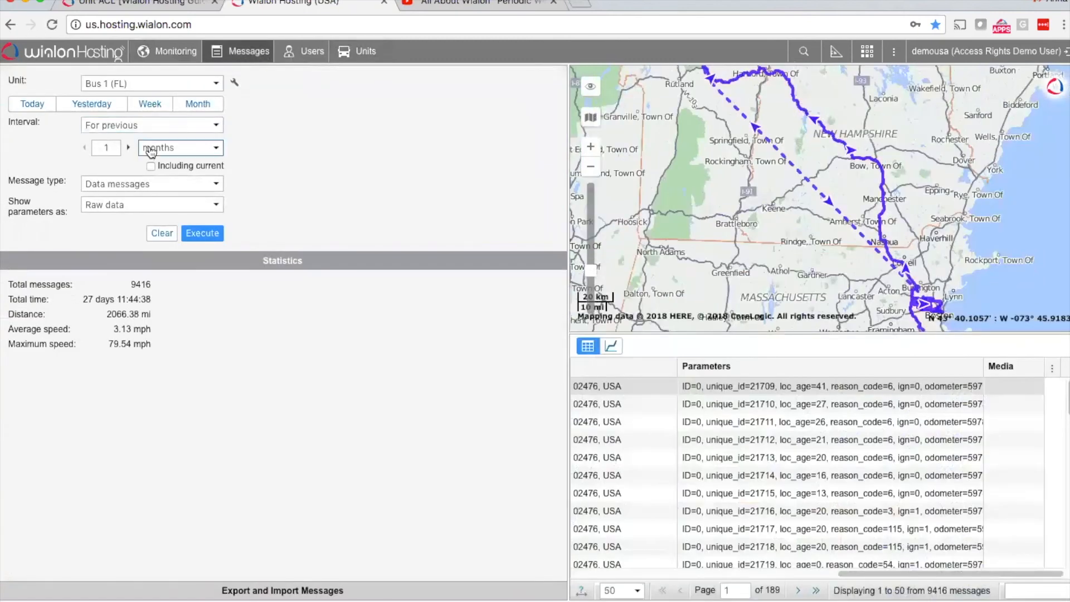
Step: Load the data messages of Bus 1 (FL) for the previous week and examine the table through to its last columns
{"action": "left_click", "coordinate": [163, 106]}
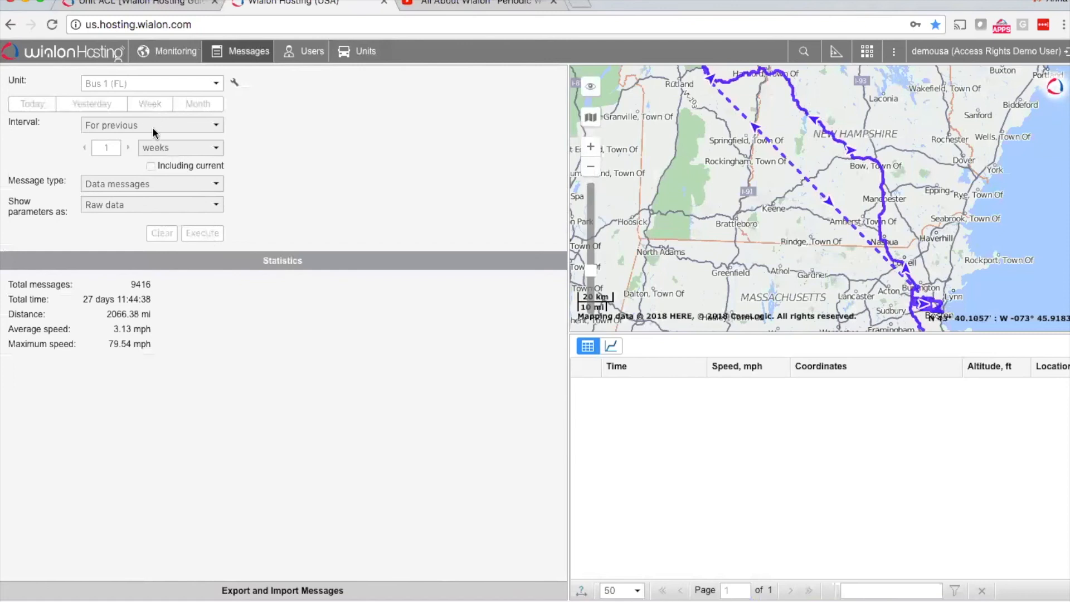
{"action": "left_click", "coordinate": [206, 232]}
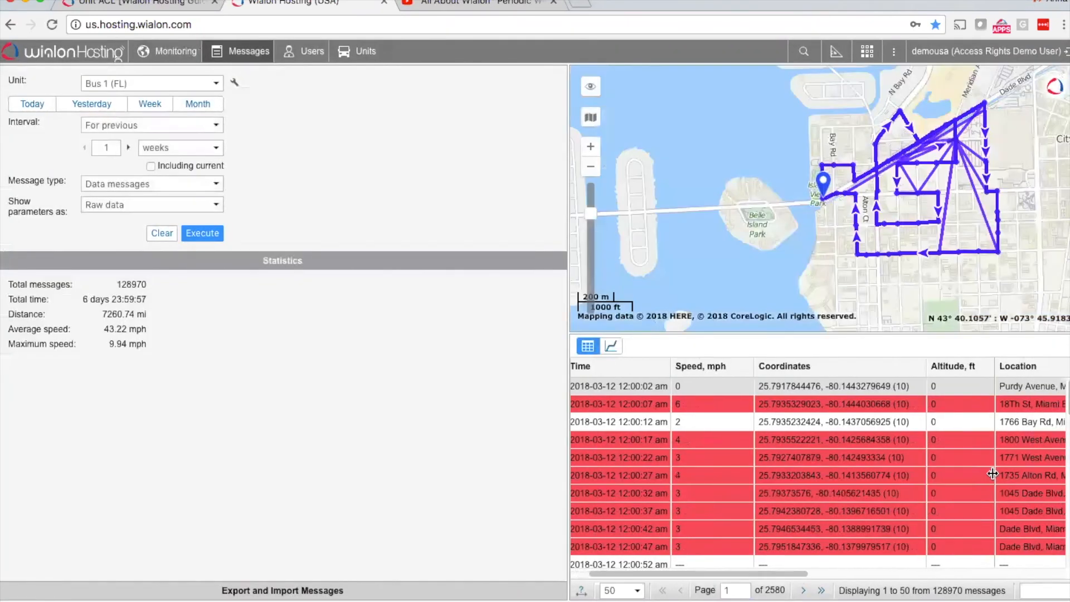
{"action": "scroll", "coordinate": [1012, 440], "scroll_direction": "right", "scroll_amount": 10}
{"action": "scroll", "coordinate": [1009, 434], "scroll_direction": "right", "scroll_amount": 3}
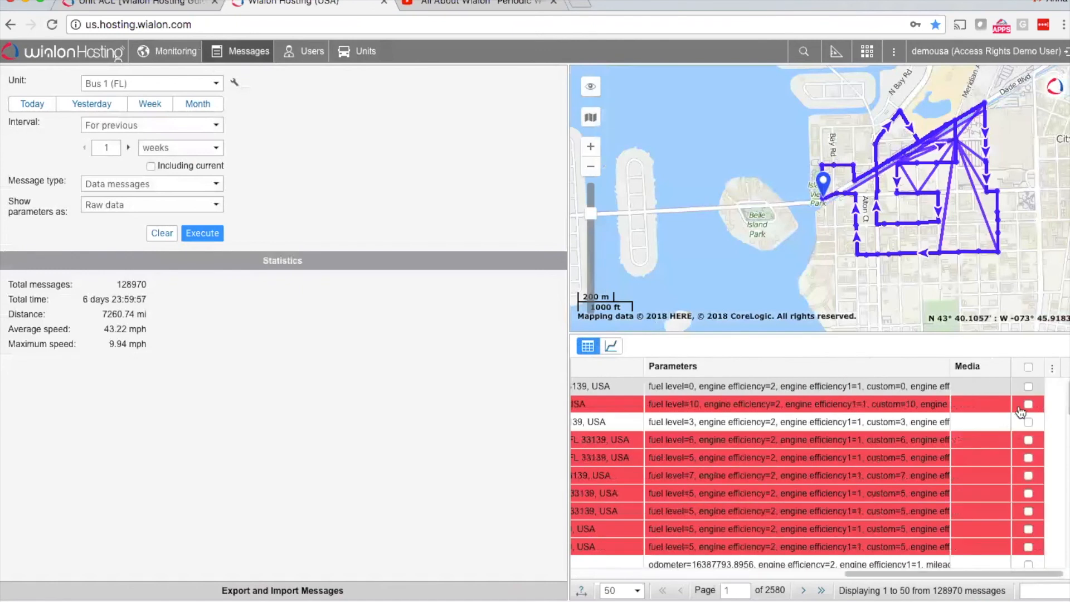
Step: Select all messages on the loaded page, look through them, and show the options for exporting and importing messages
{"action": "left_click", "coordinate": [1028, 367]}
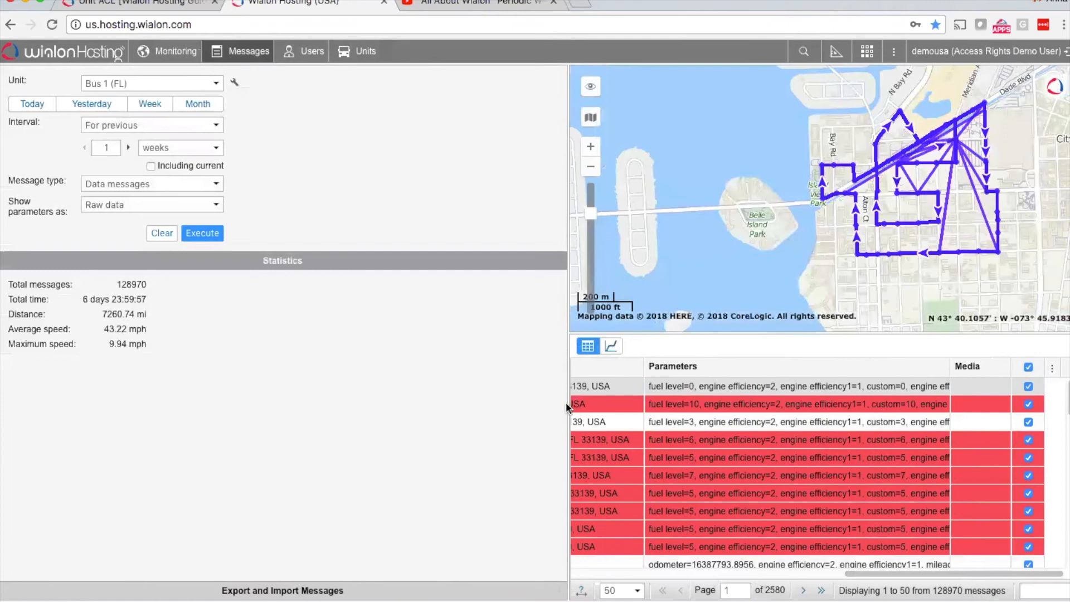
{"action": "mouse_move", "coordinate": [834, 5]}
{"action": "left_mouse_down"}
{"action": "mouse_move", "coordinate": [812, 4]}
{"action": "mouse_move", "coordinate": [826, 5]}
{"action": "left_mouse_up"}
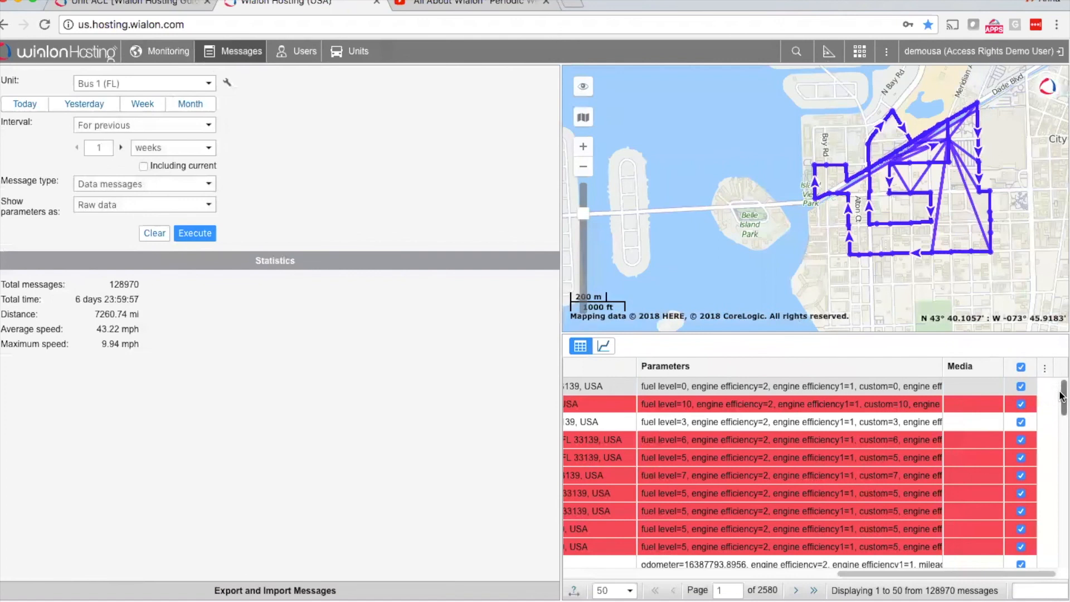
{"action": "left_click_drag", "start_coordinate": [1061, 396], "coordinate": [1054, 589]}
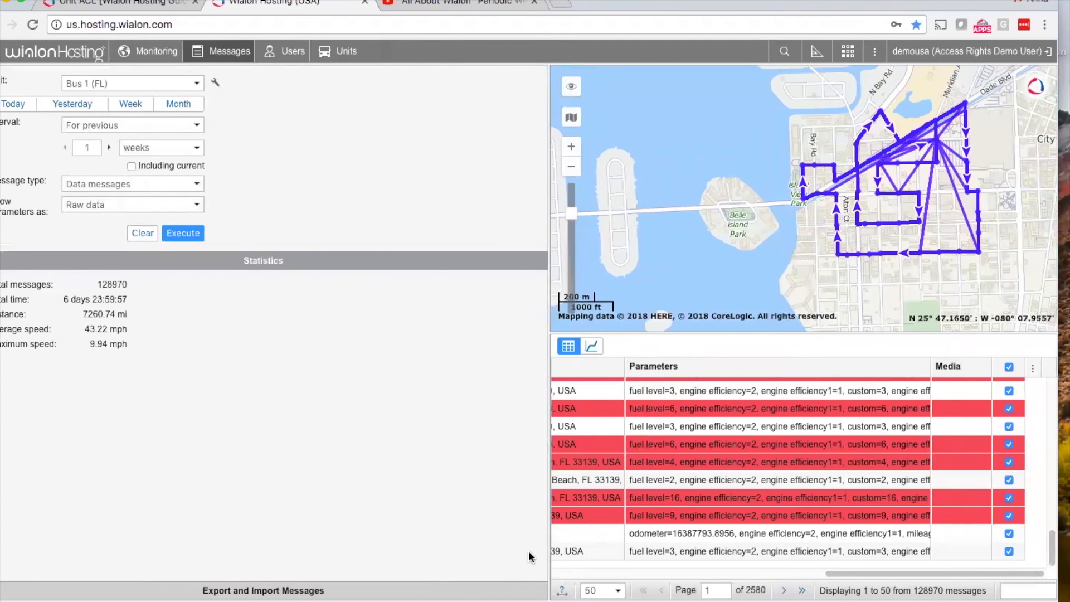
{"action": "left_click", "coordinate": [448, 593]}
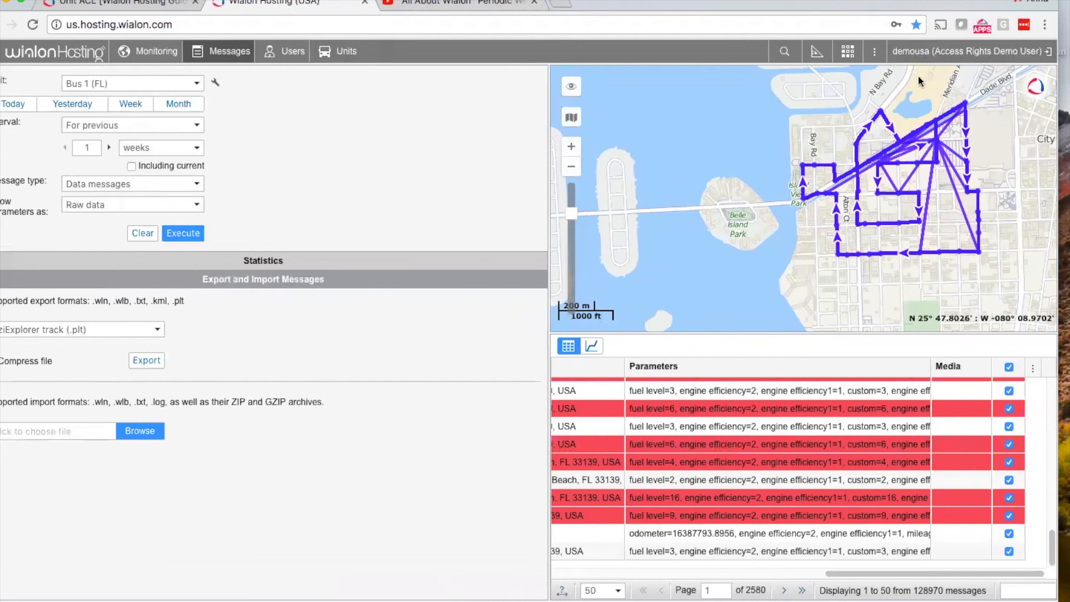
Step: Return from the Access Rights Demo User to the main user account and confirm the switch
{"action": "left_click", "coordinate": [913, 51]}
{"action": "left_click", "coordinate": [912, 51]}
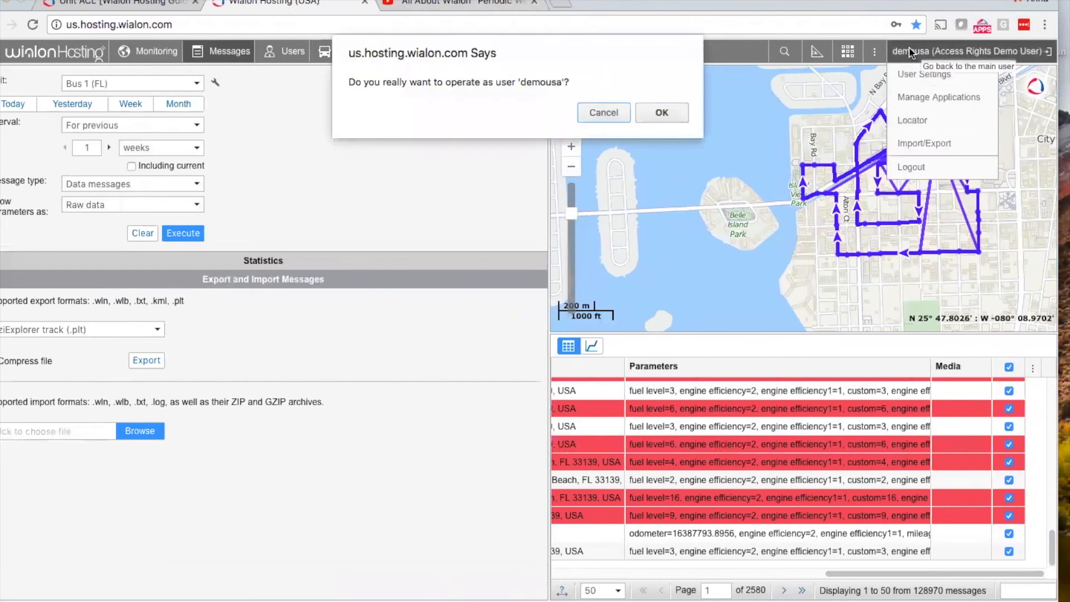
{"action": "left_click", "coordinate": [659, 113]}
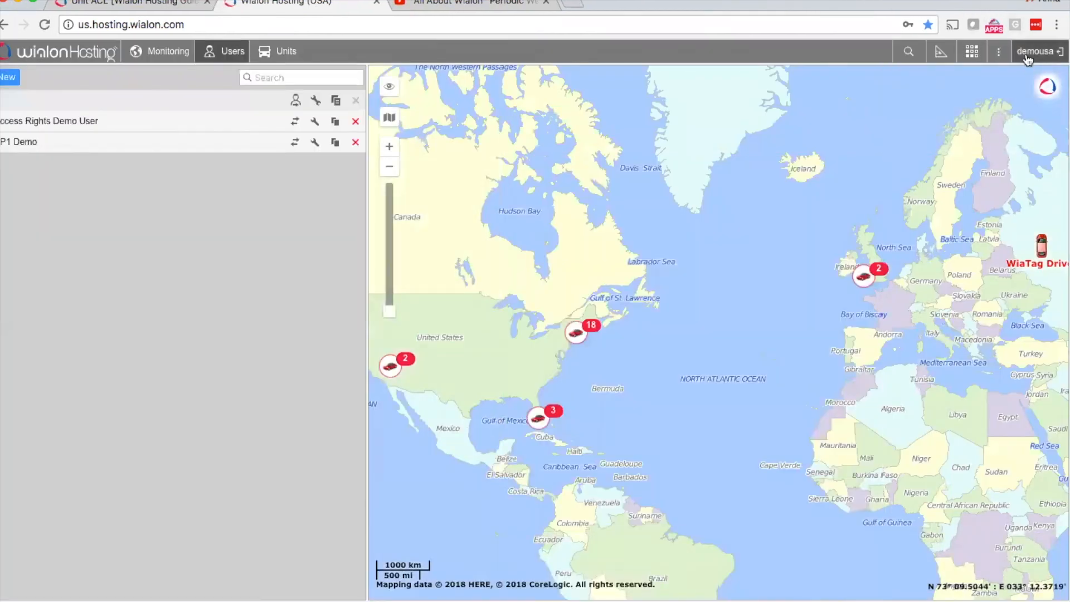
Step: Start an export to a WLP file with User as the source type and Access Rights Demo User as the source item
{"action": "left_click", "coordinate": [1028, 59]}
{"action": "mouse_move", "coordinate": [1003, 144]}
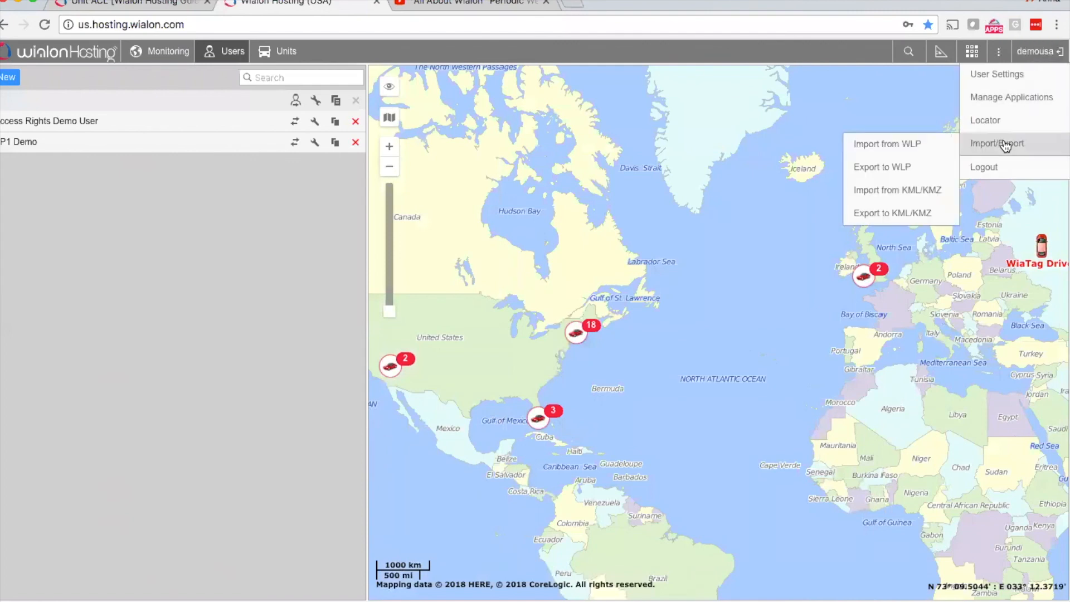
{"action": "left_click", "coordinate": [855, 167]}
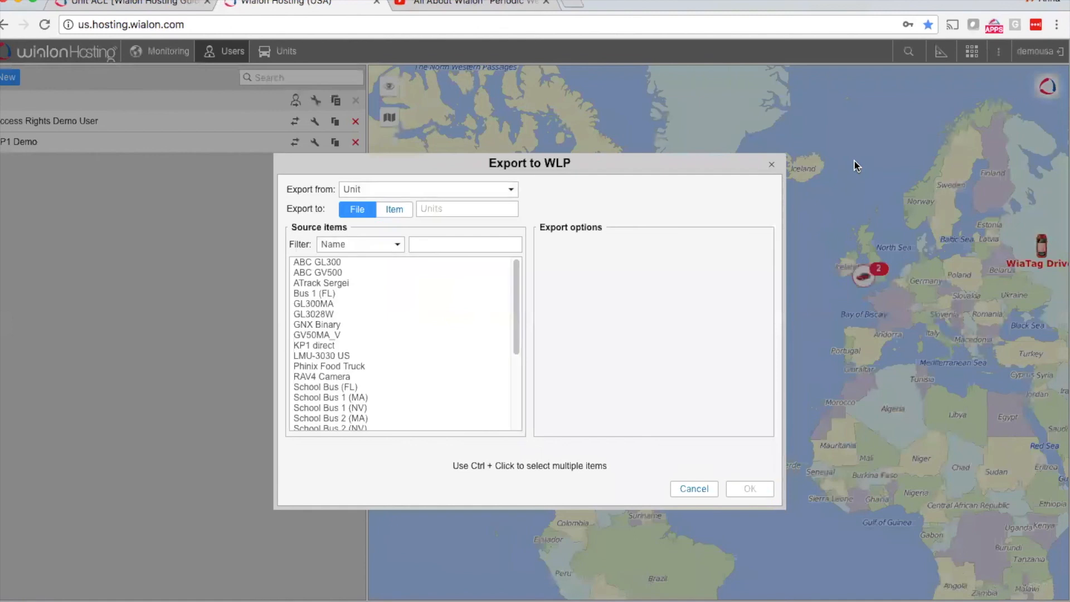
{"action": "left_click", "coordinate": [447, 190]}
{"action": "left_click", "coordinate": [398, 214]}
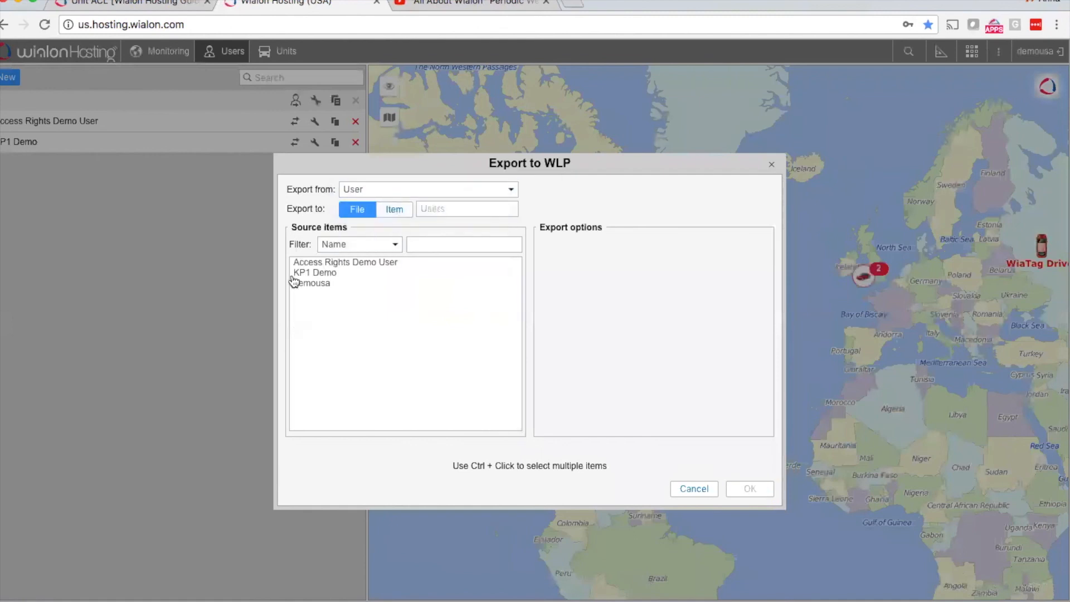
{"action": "left_click", "coordinate": [373, 267]}
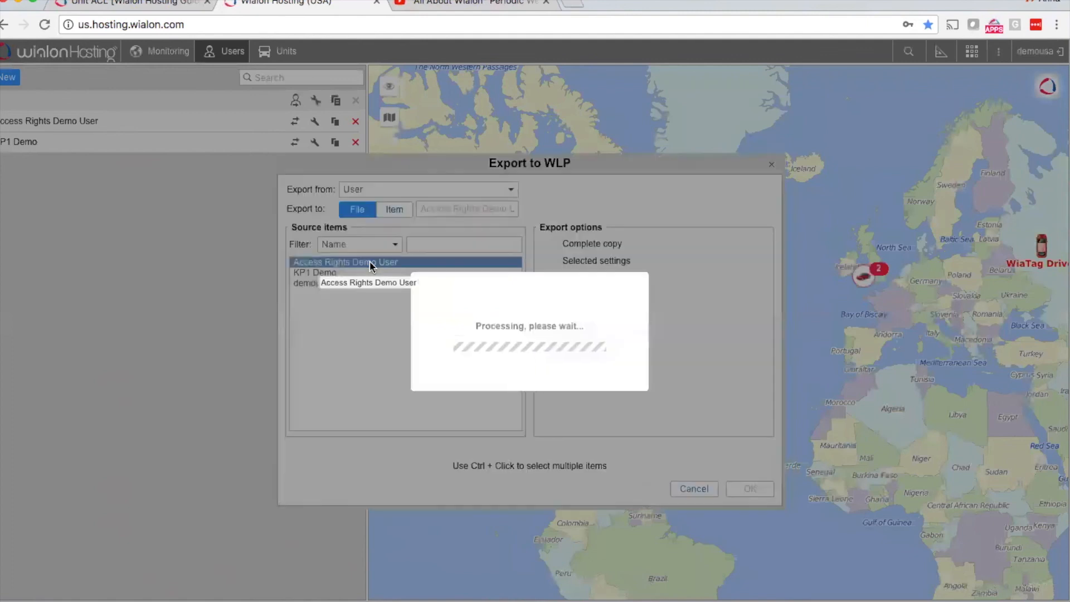
Step: Expand the selected settings in the export options and include Presets of access rights in the WLP export
{"action": "right_click", "coordinate": [542, 256]}
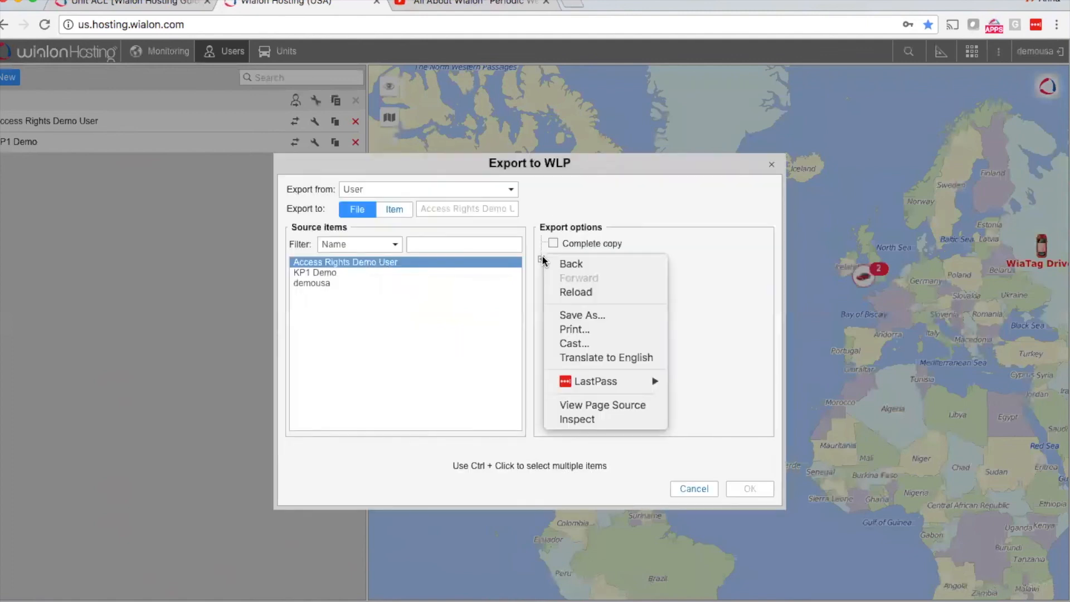
{"action": "left_click", "coordinate": [540, 256]}
{"action": "left_click", "coordinate": [540, 259]}
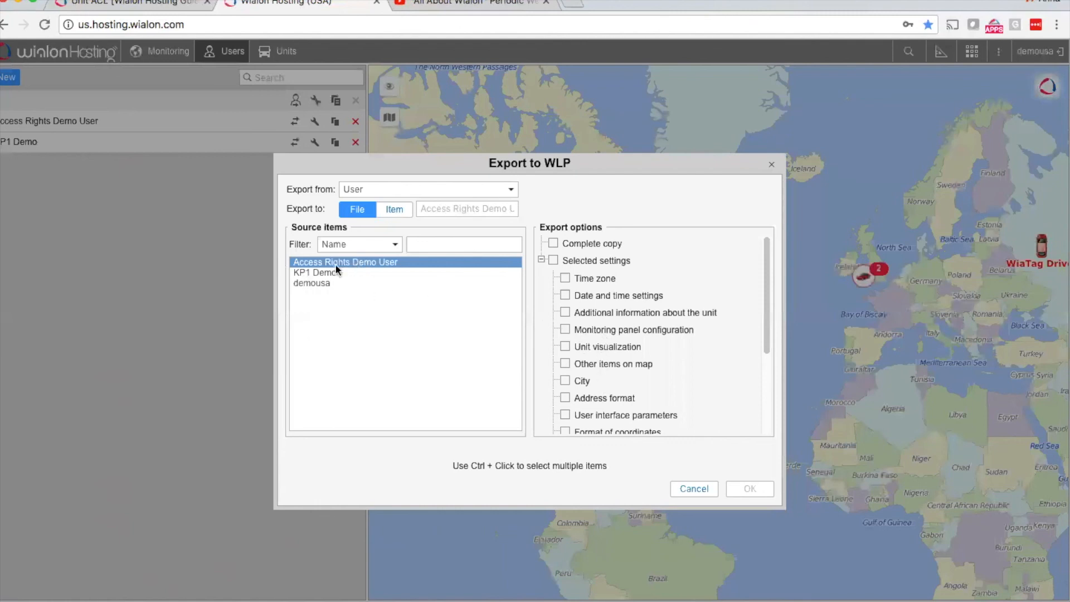
{"action": "scroll", "coordinate": [624, 347], "scroll_direction": "down", "scroll_amount": 1}
{"action": "scroll", "coordinate": [623, 346], "scroll_direction": "up", "scroll_amount": 1}
{"action": "scroll", "coordinate": [623, 346], "scroll_direction": "down", "scroll_amount": 2}
{"action": "scroll", "coordinate": [624, 349], "scroll_direction": "up", "scroll_amount": 1}
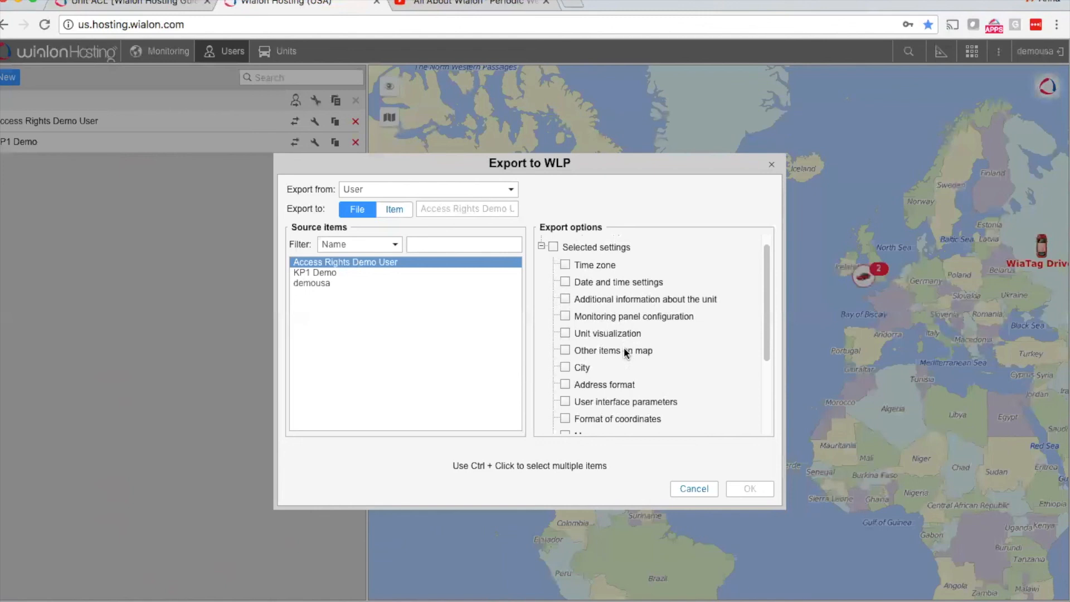
{"action": "scroll", "coordinate": [625, 351], "scroll_direction": "down", "scroll_amount": 3}
{"action": "scroll", "coordinate": [624, 350], "scroll_direction": "down", "scroll_amount": 2}
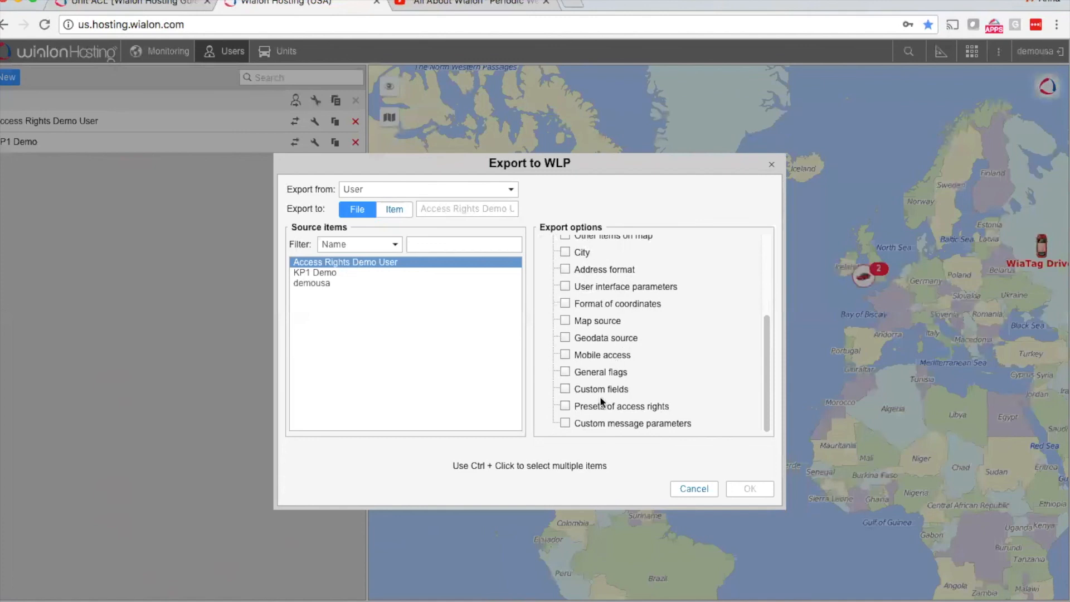
{"action": "left_click", "coordinate": [565, 407]}
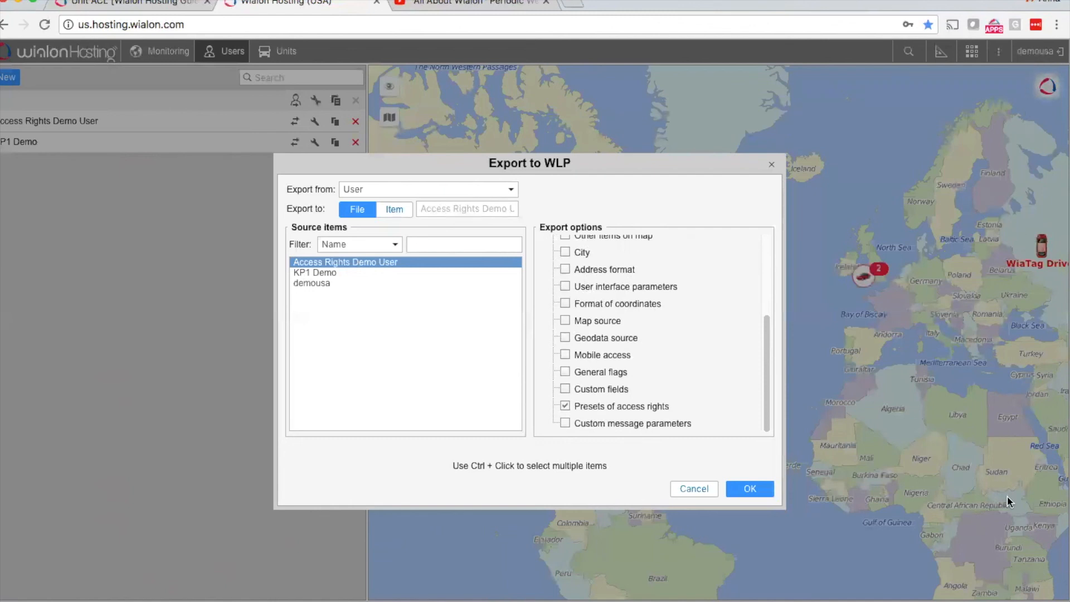
Step: Switch to the Microsoft PowerPoint presentation with the Suggested Access Rights Templates slide
{"action": "mouse_move", "coordinate": [668, 601]}
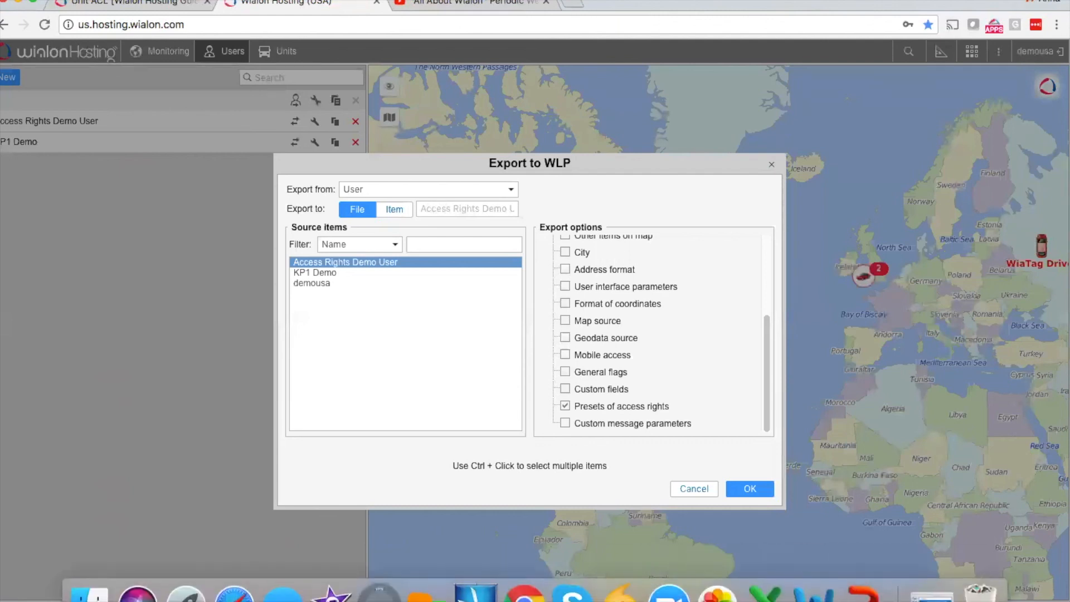
{"action": "left_click", "coordinate": [942, 592]}
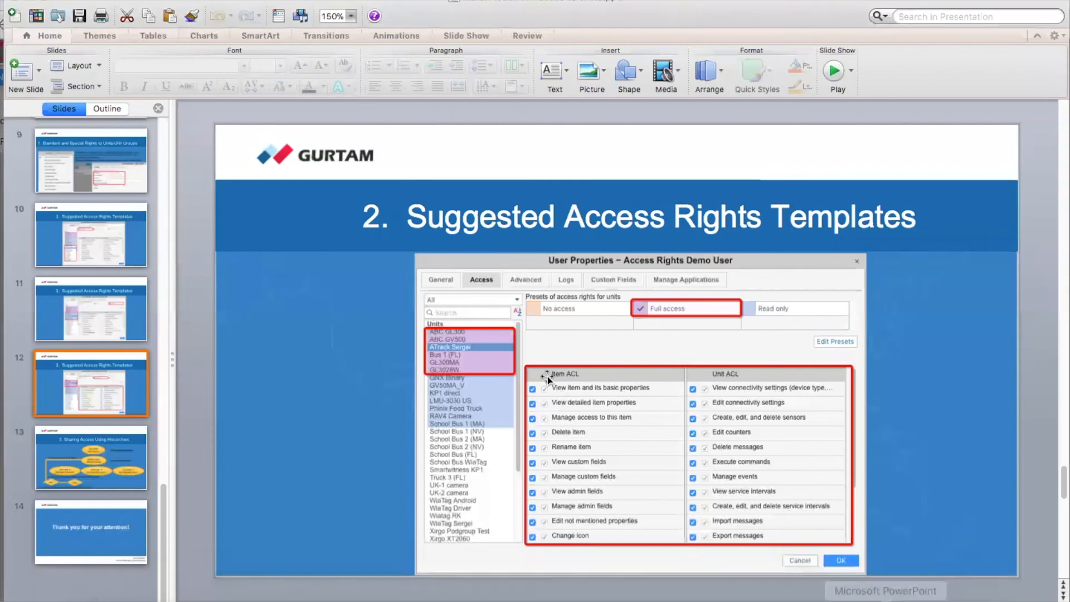